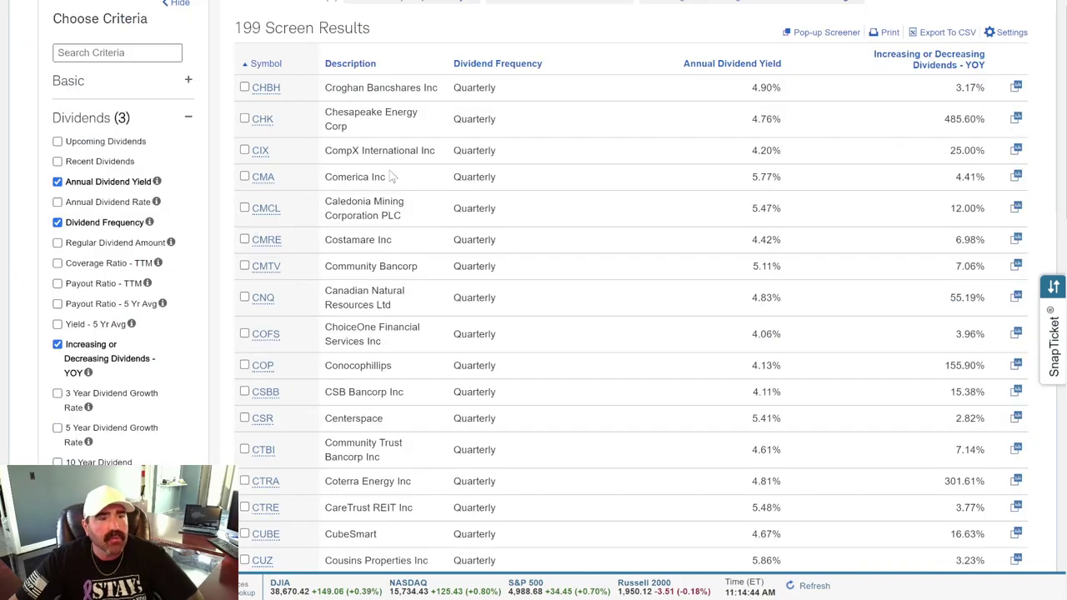
scroll(682, 193, down, 2)
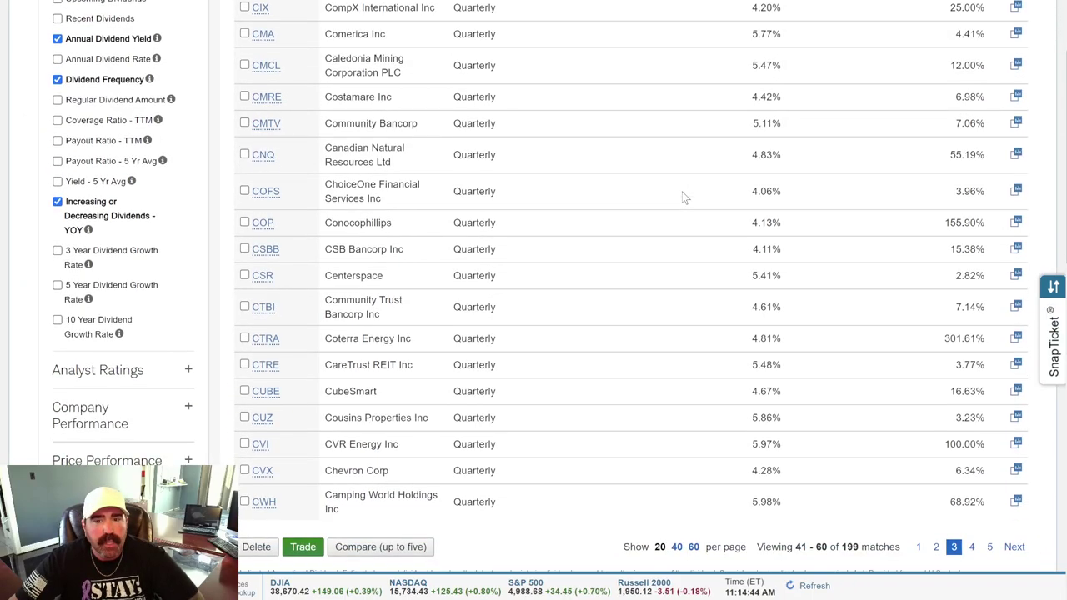
scroll(684, 197, up, 2)
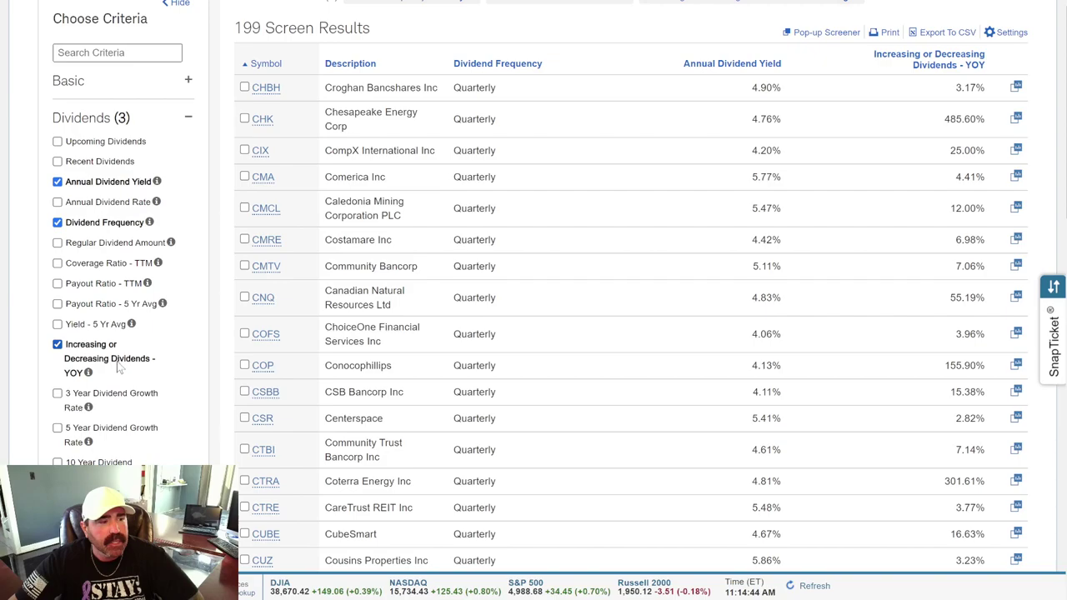
- Reset the year-over-year dividend criterion to Increasing, leaving 199 quarterly payers
click(57, 344)
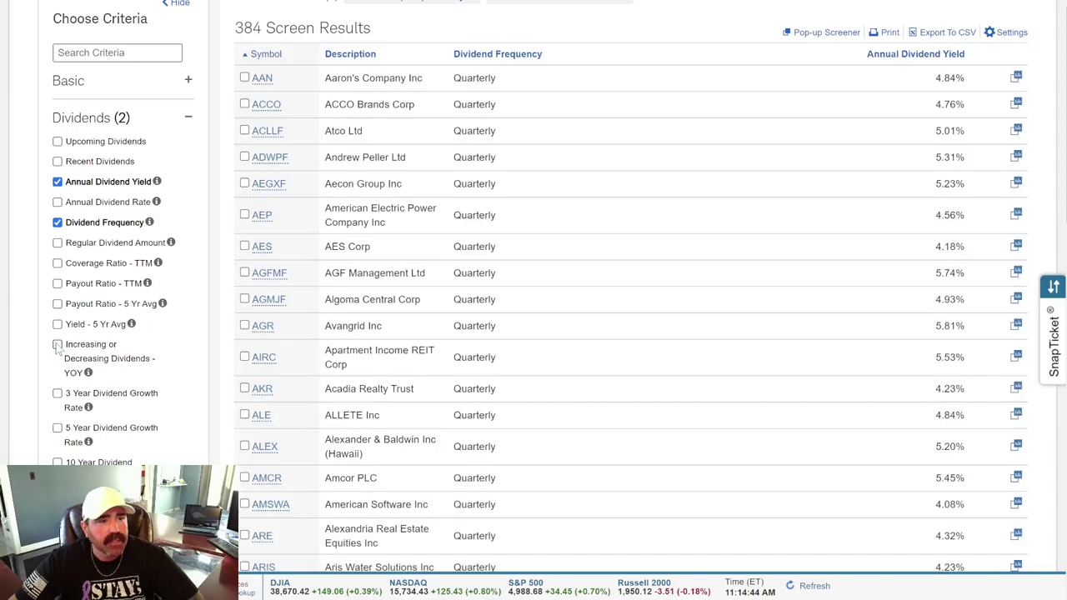
click(58, 346)
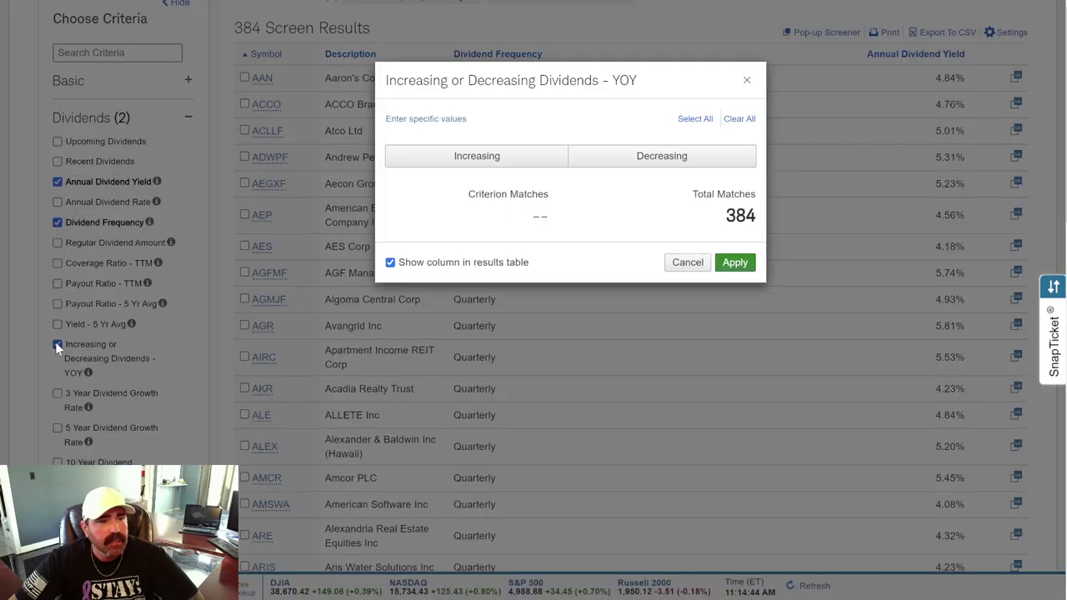
click(486, 157)
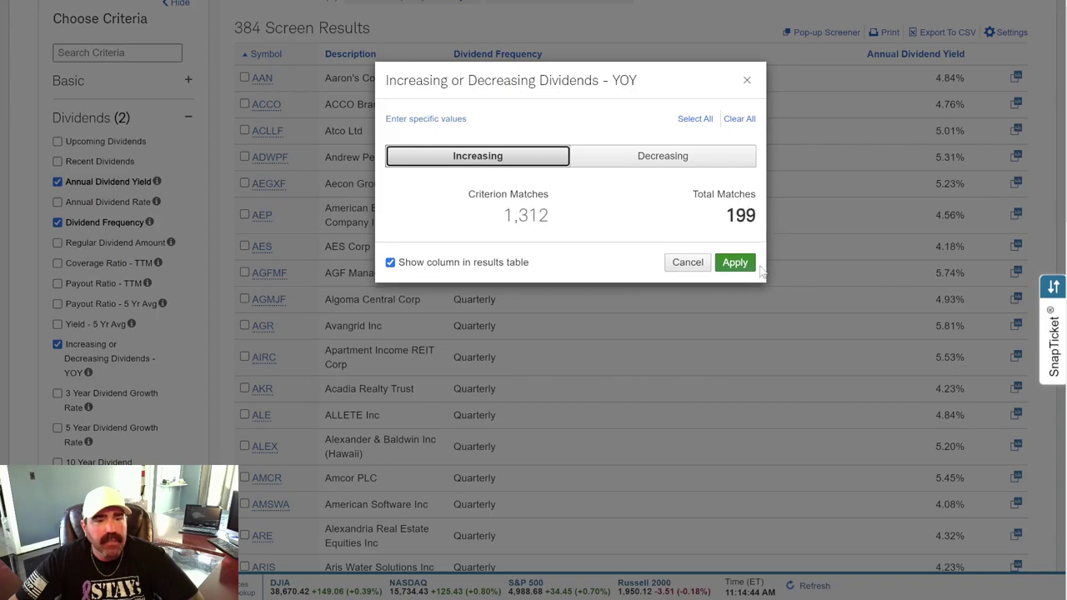
click(736, 263)
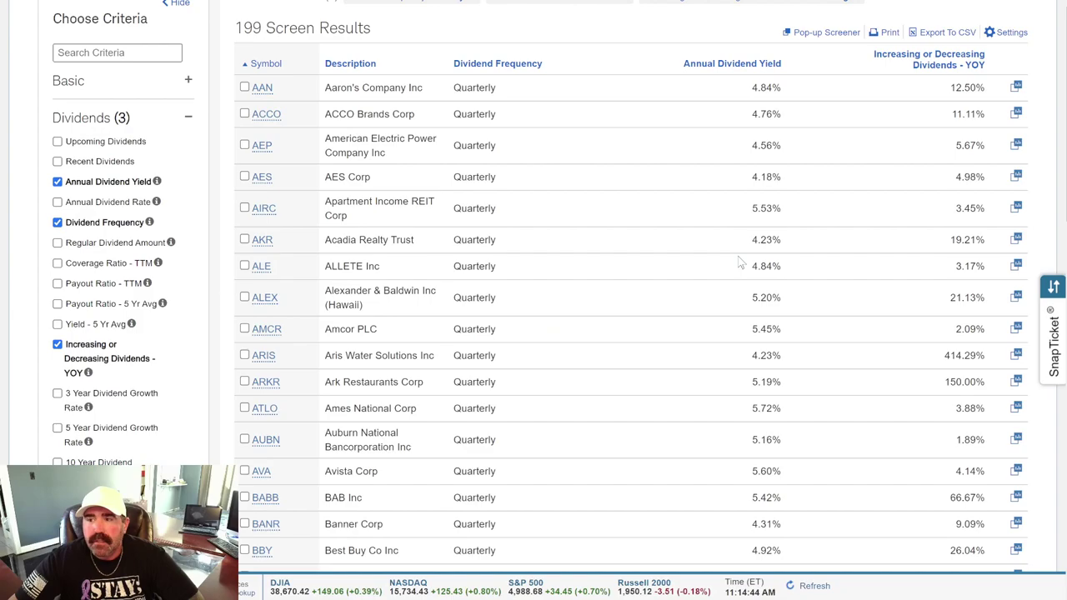
- Re-add the Annual Dividend Yield criterion limited to 4.0 - 6.0%
click(72, 188)
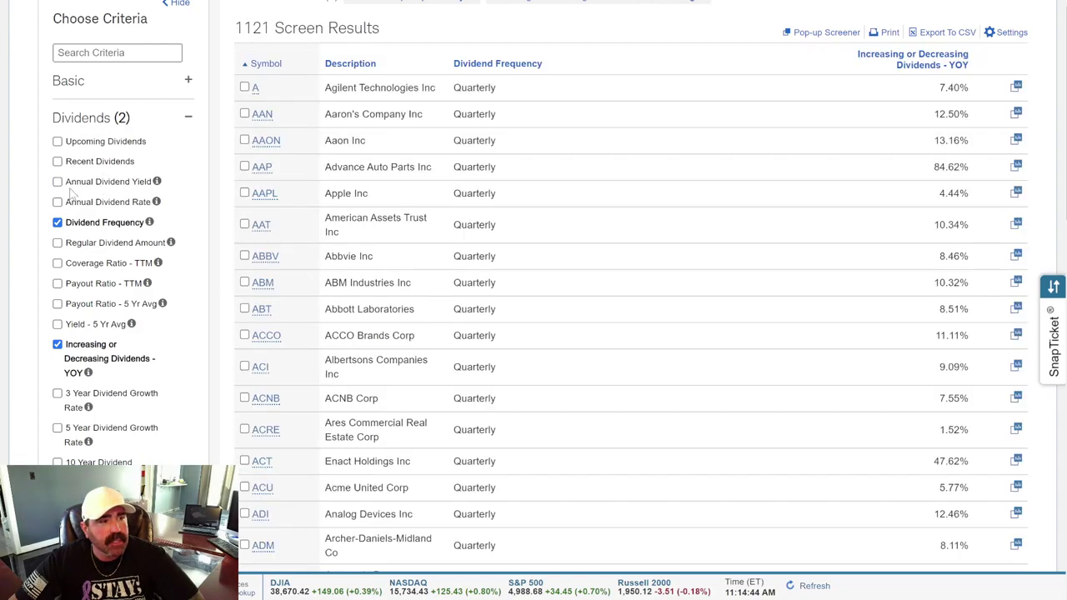
click(58, 183)
click(613, 158)
click(734, 256)
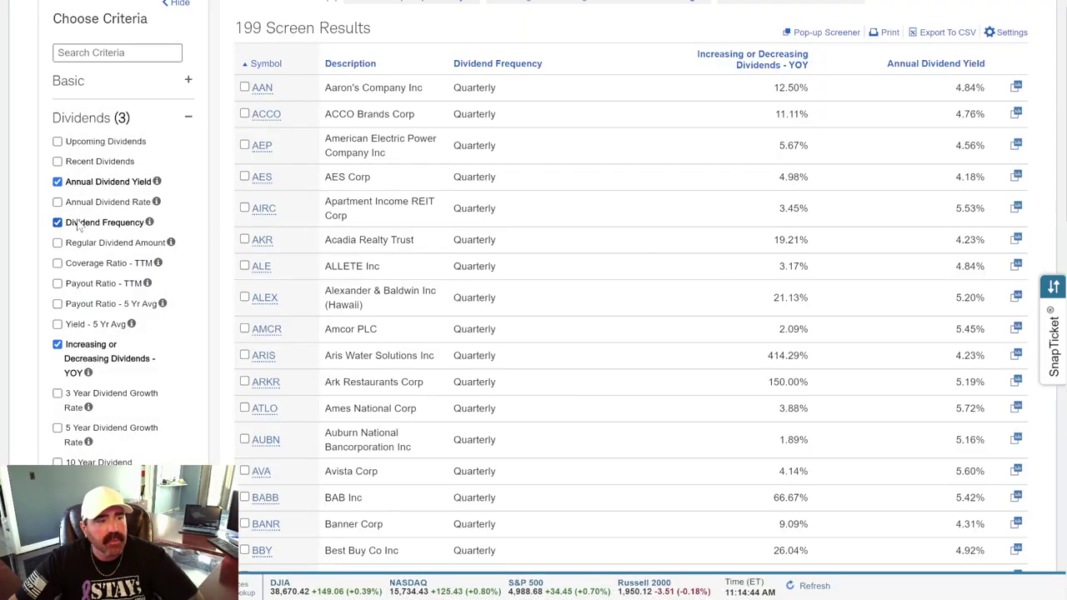
- Re-add the Dividend Frequency criterion restricted to Quarterly, bringing results back to 199
click(58, 222)
click(57, 223)
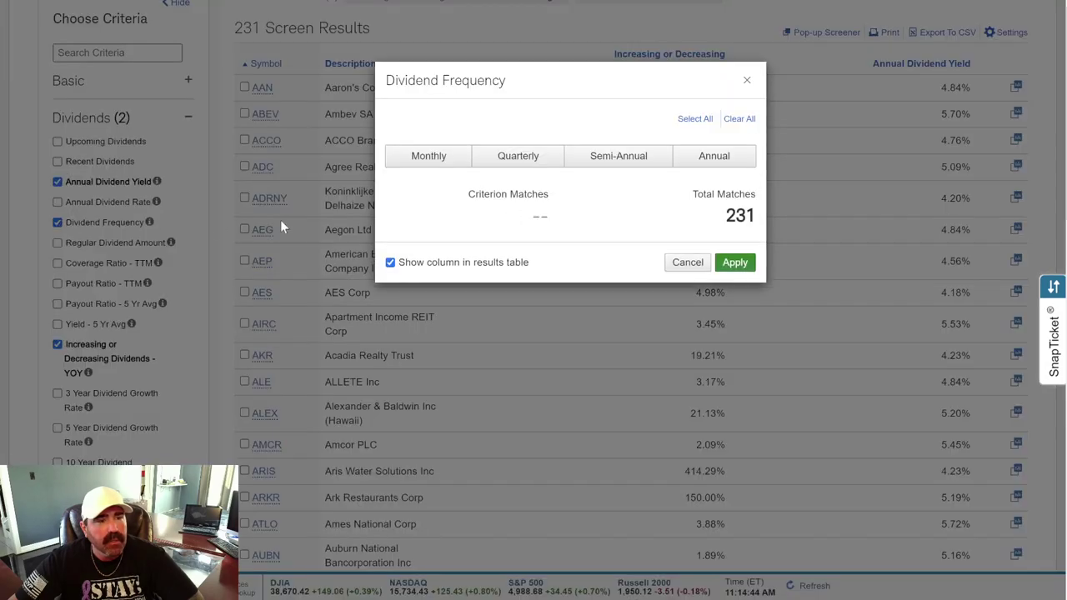
click(519, 159)
click(735, 263)
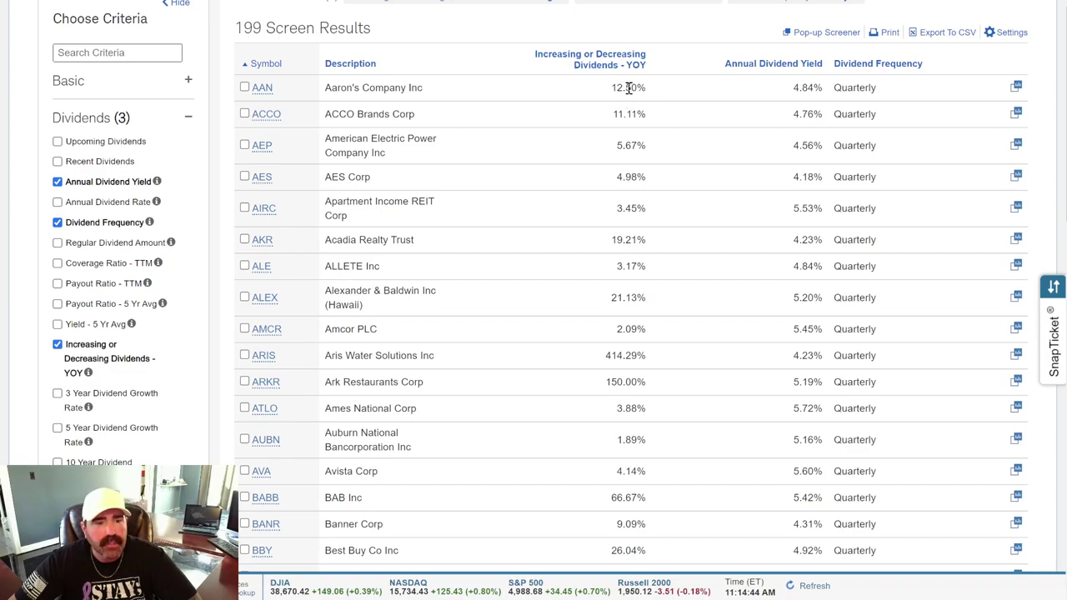
- Go to page 2 of the results and browse matches 21–40
scroll(629, 88, down, 2)
scroll(619, 16, up, 1)
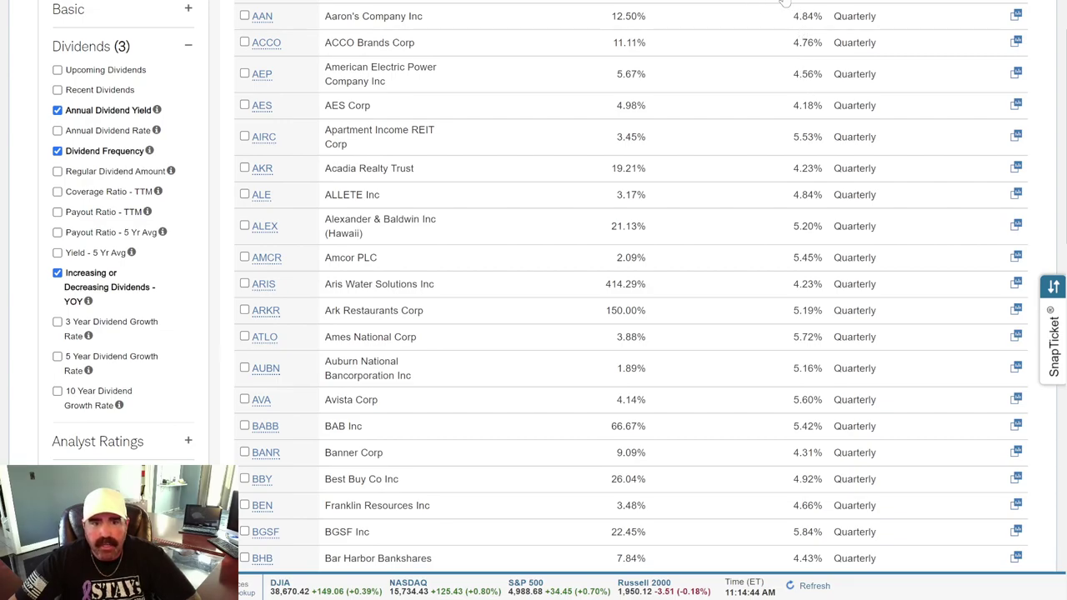
scroll(808, 125, down, 3)
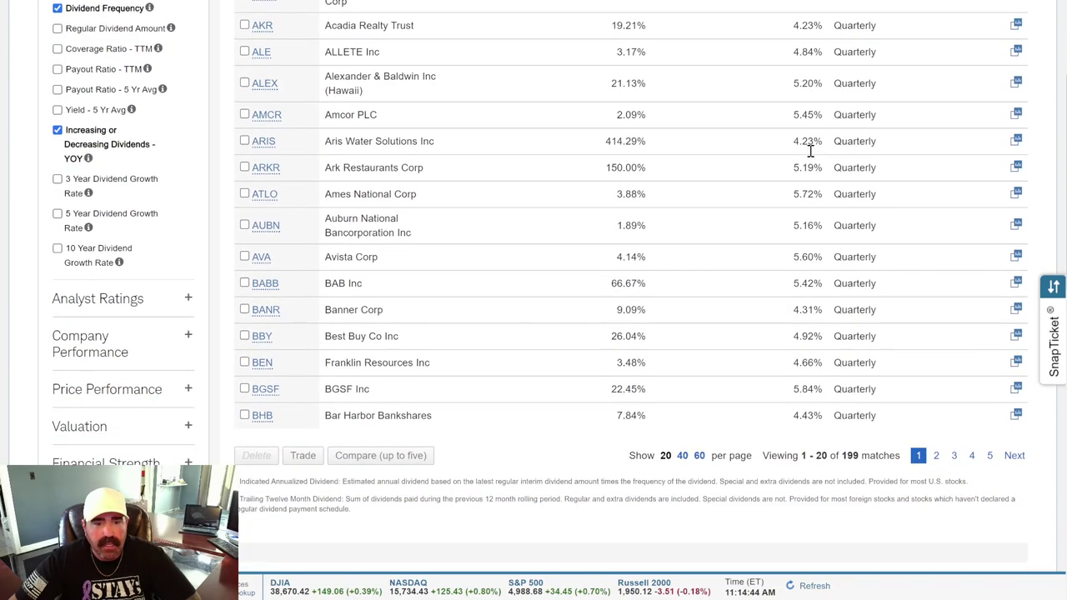
scroll(810, 154, up, 1)
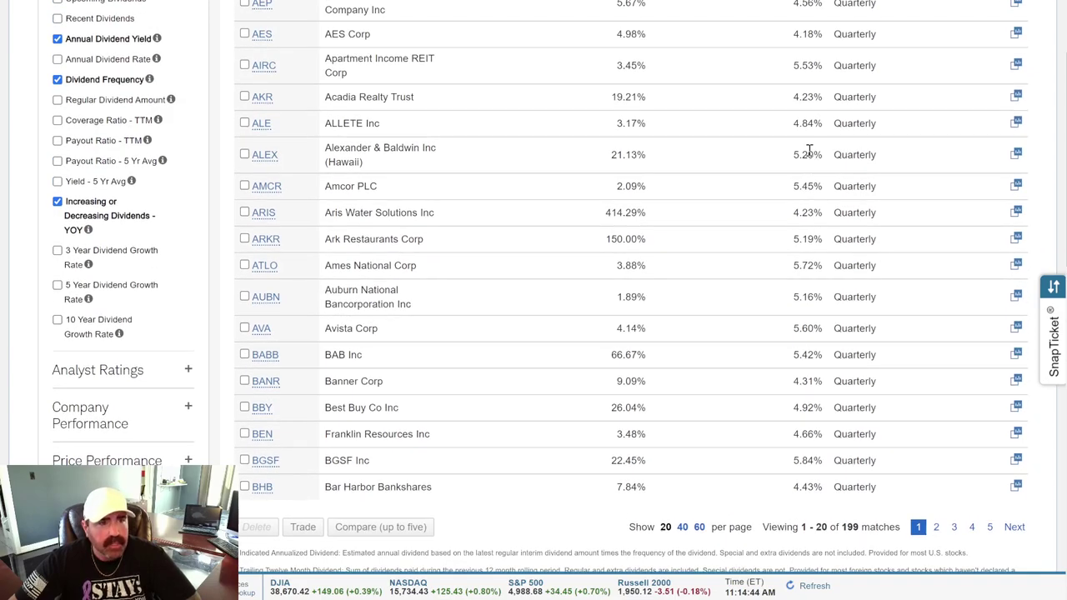
scroll(808, 150, up, 1)
scroll(809, 150, down, 1)
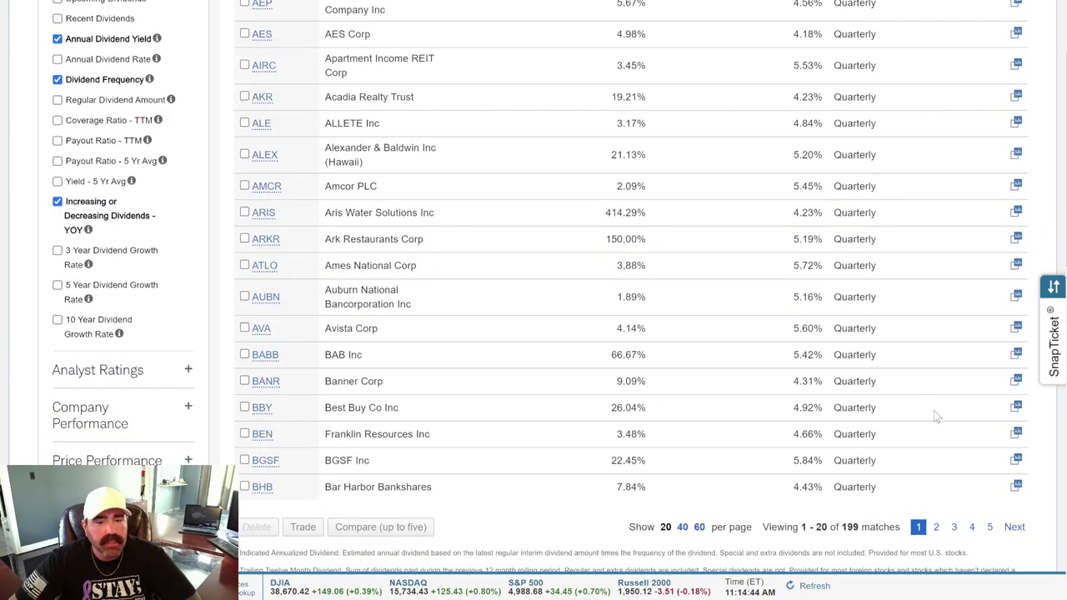
click(937, 527)
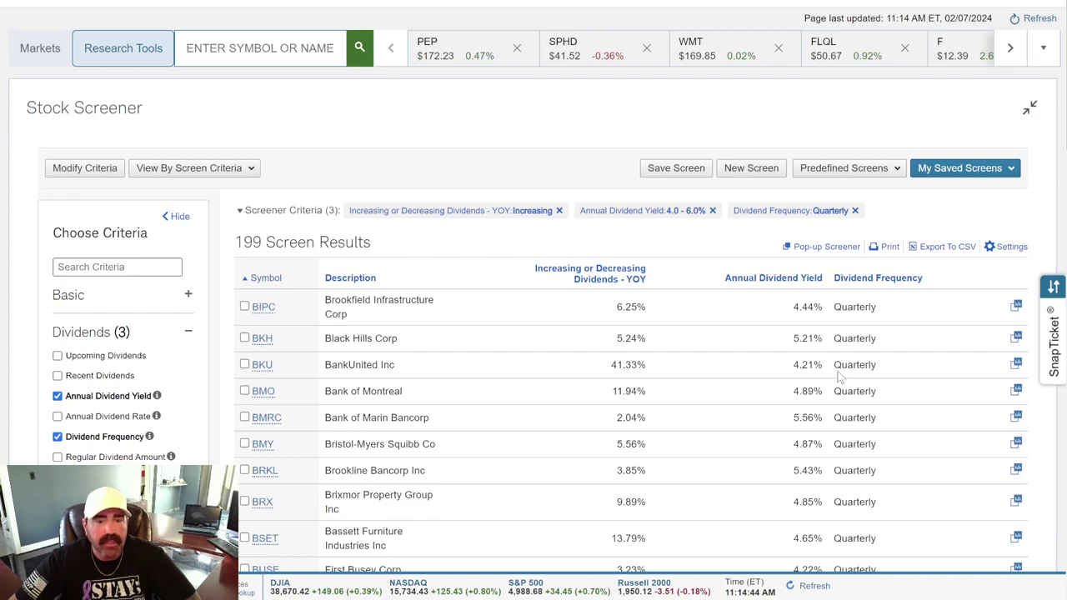
scroll(815, 339, down, 3)
scroll(815, 340, down, 2)
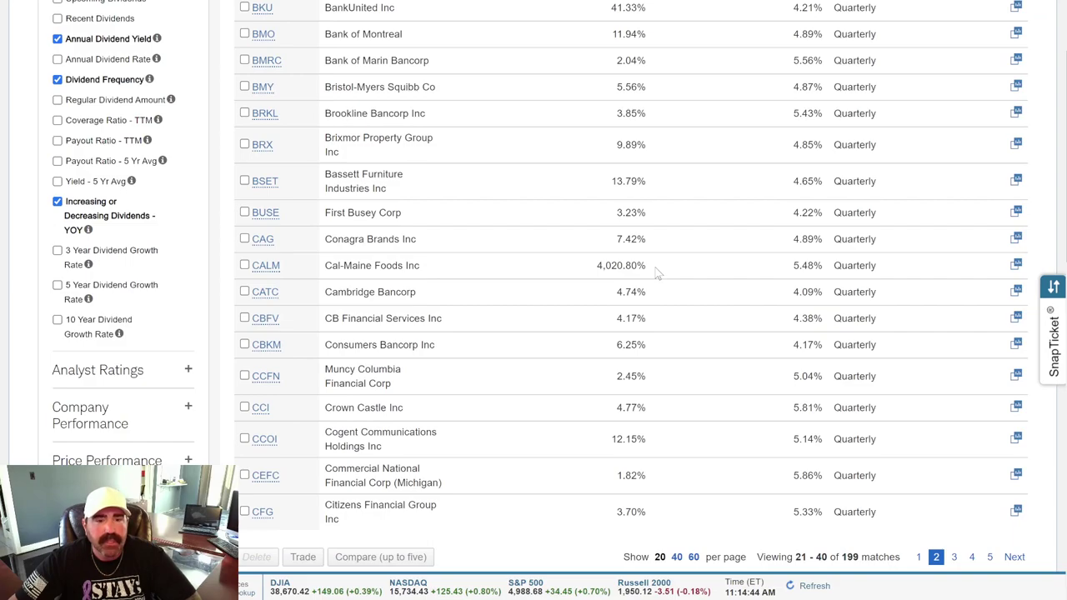
scroll(657, 272, up, 1)
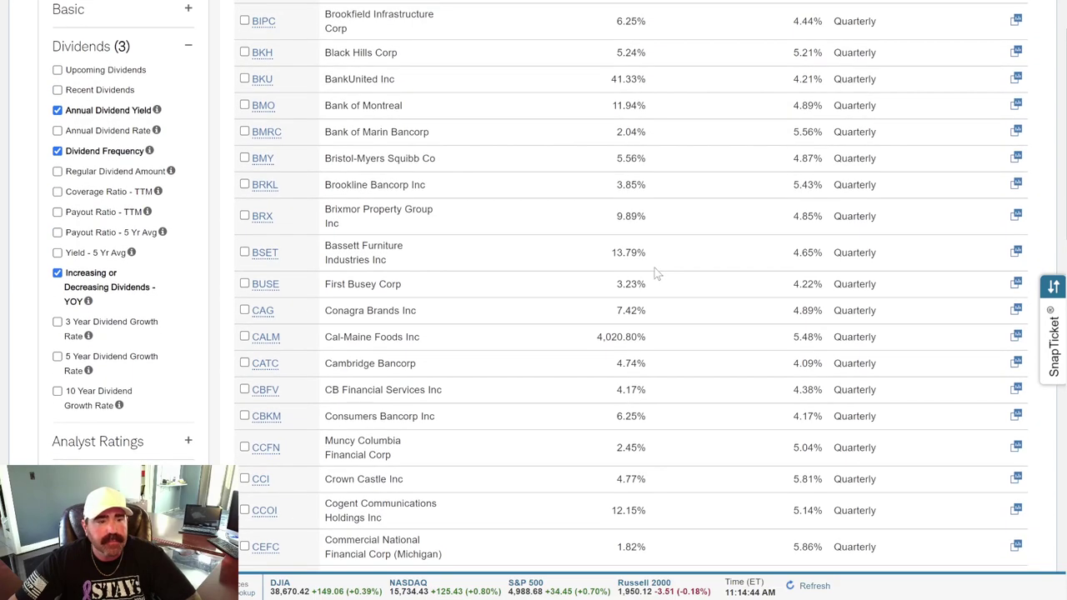
scroll(657, 272, down, 1)
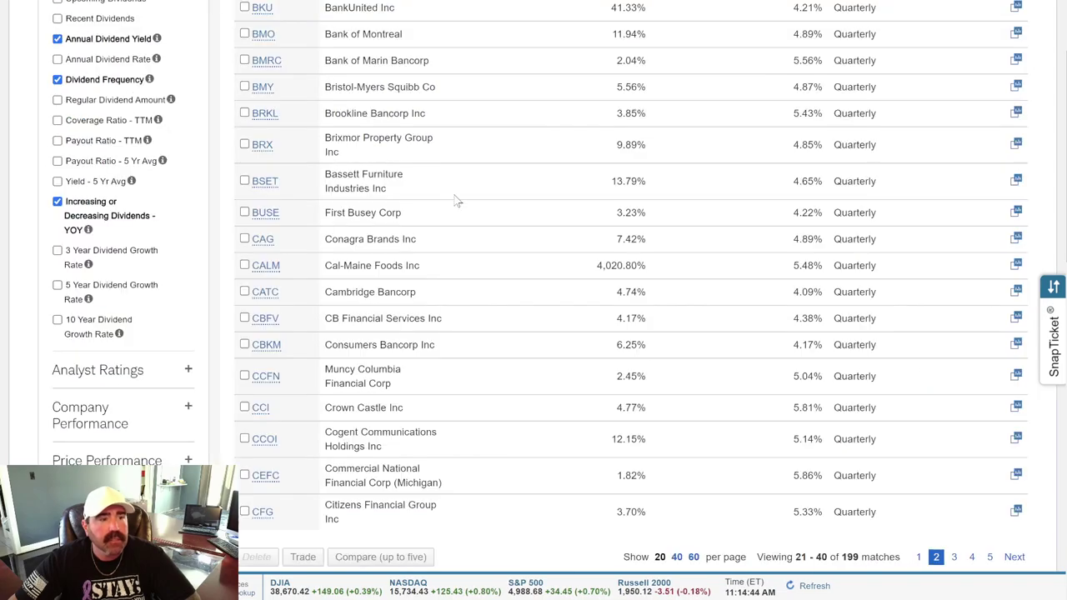
scroll(453, 203, down, 3)
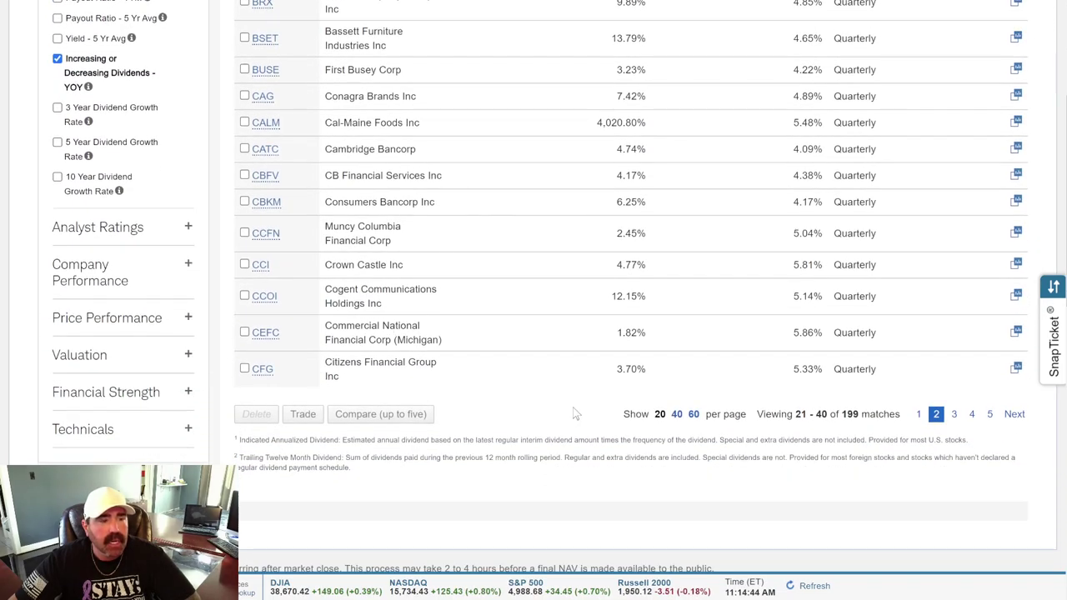
- Go to page 3 and browse matches 41–60, CHBH through CWH
click(954, 415)
scroll(458, 339, down, 6)
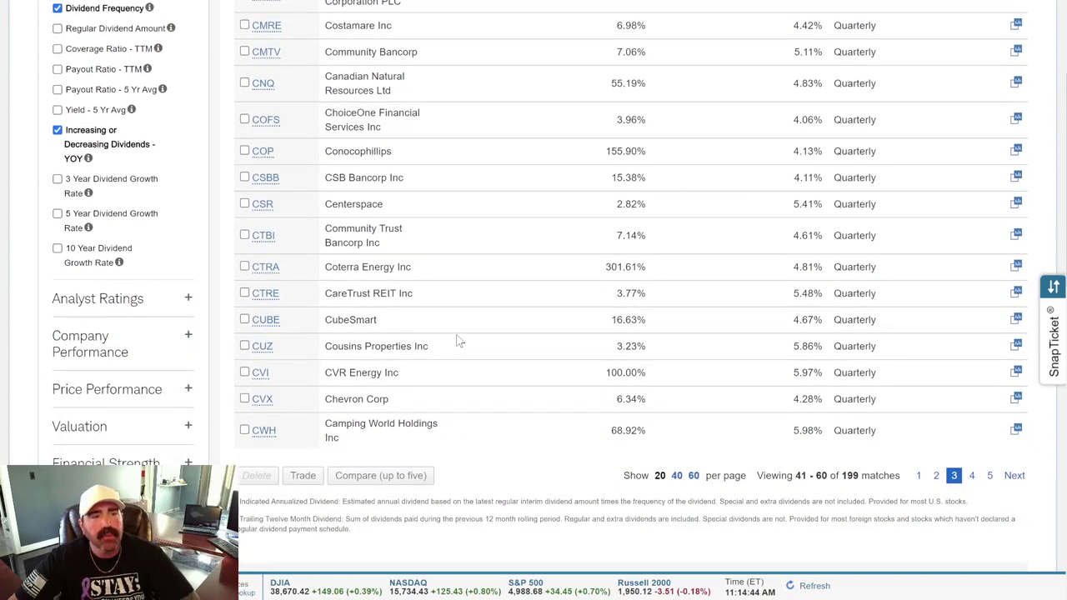
scroll(458, 340, up, 2)
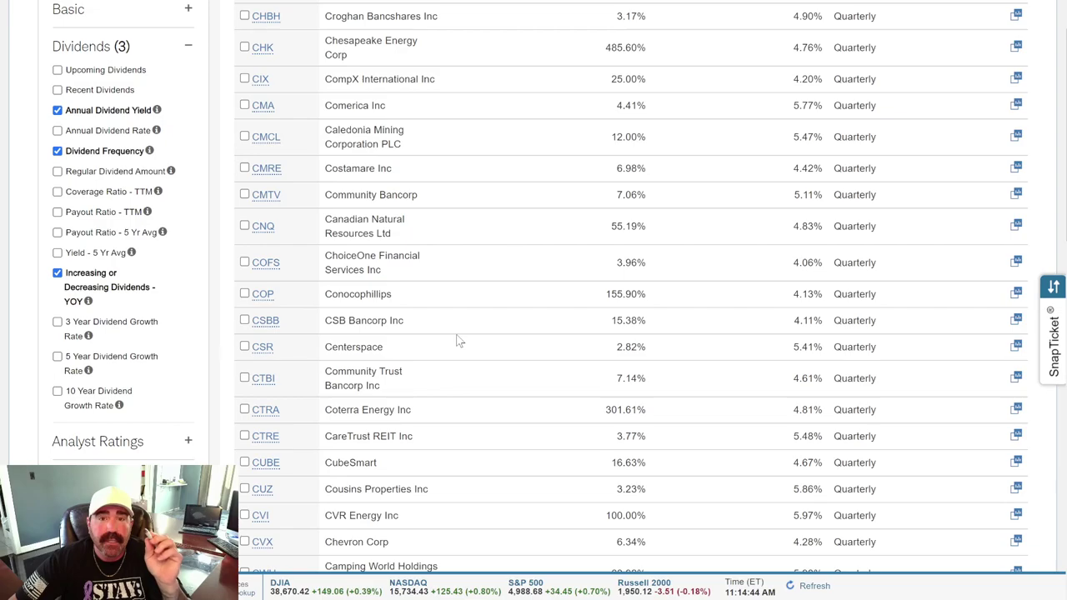
scroll(458, 339, down, 2)
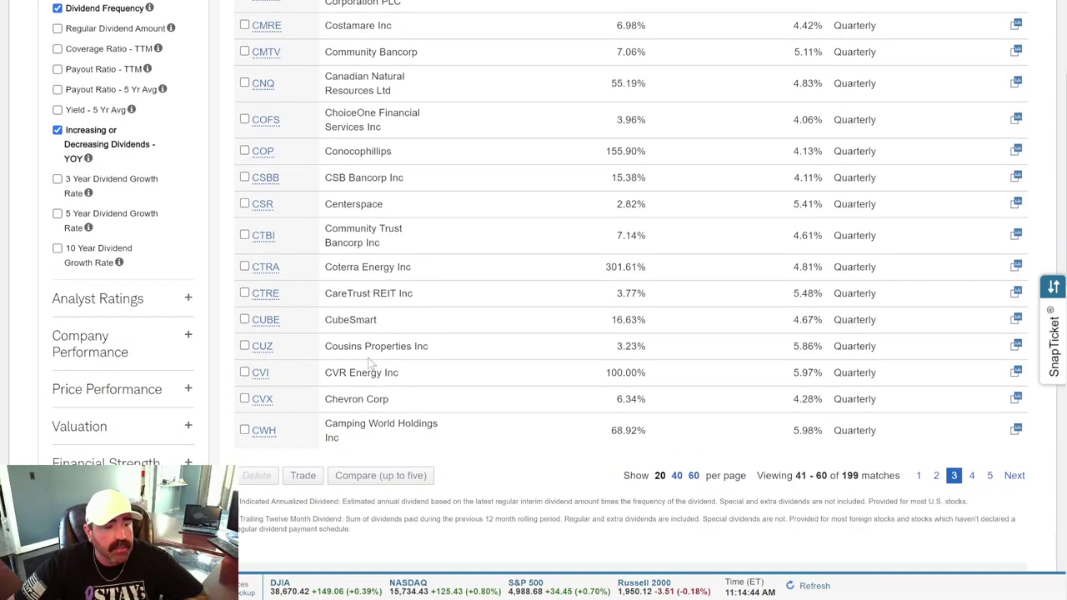
- Preview CVR Energy's (CVI) quick quote, then close it to reach the CVI quote page
click(260, 373)
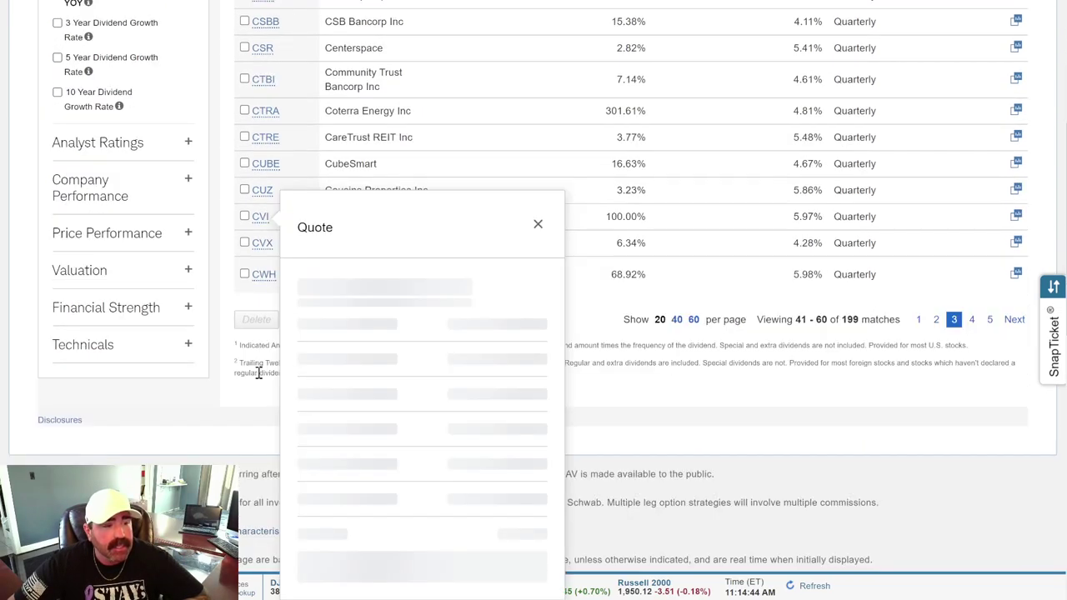
click(537, 224)
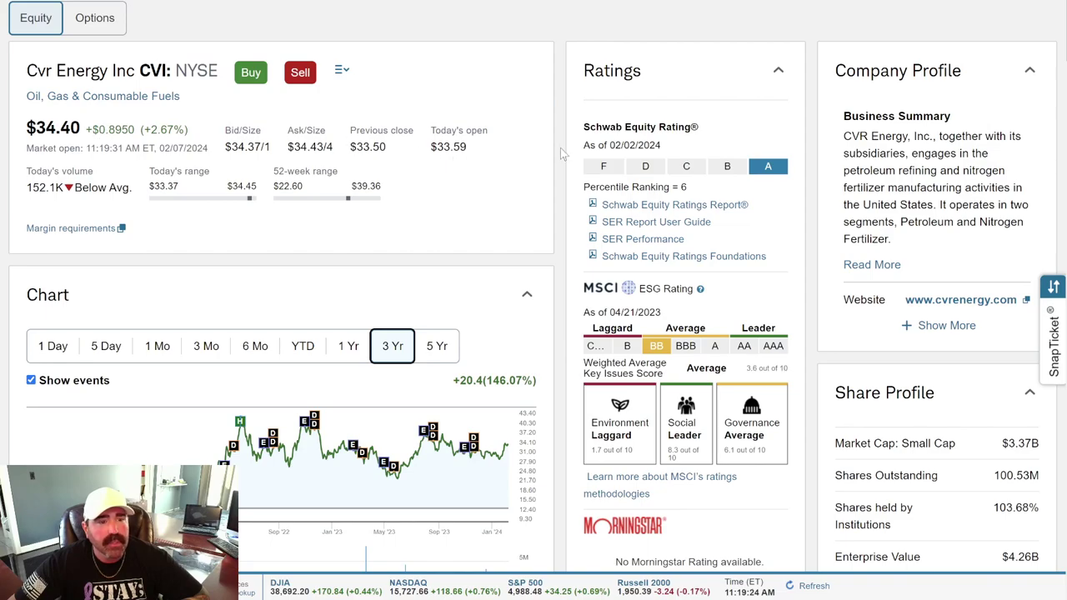
- Scroll CVI's quote page to Dividends: quarterly, $2 annual rate, 5.97% yield
scroll(563, 153, down, 3)
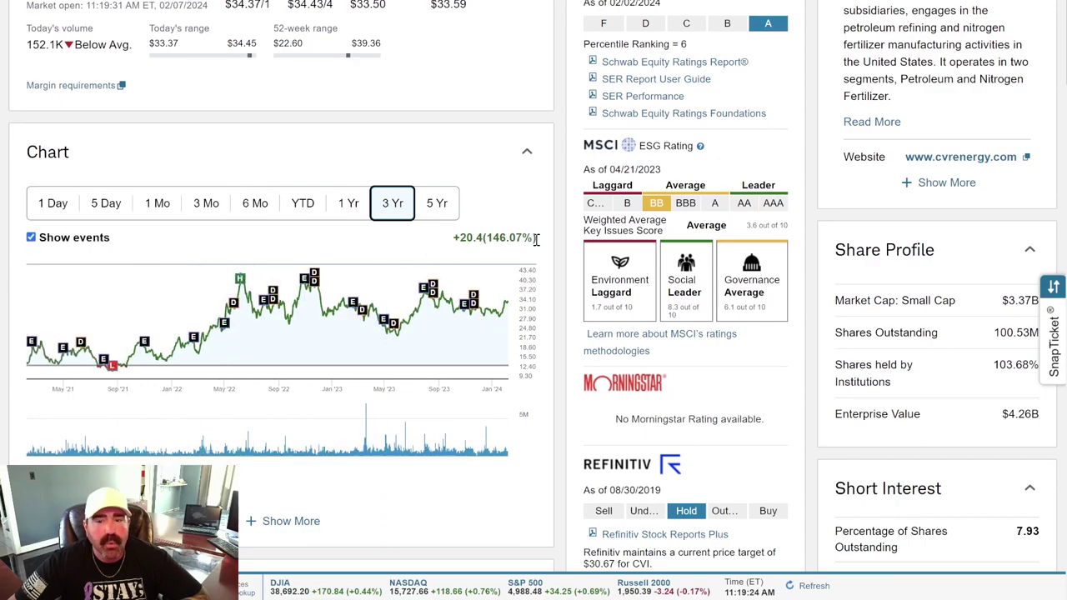
scroll(563, 231, down, 10)
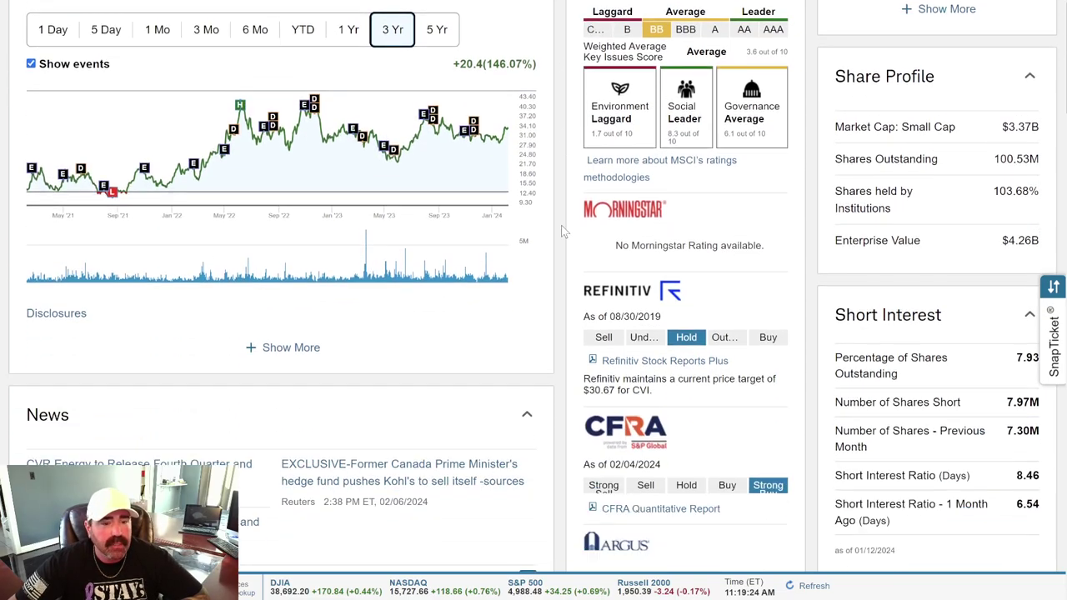
scroll(563, 231, down, 1)
scroll(563, 231, down, 2)
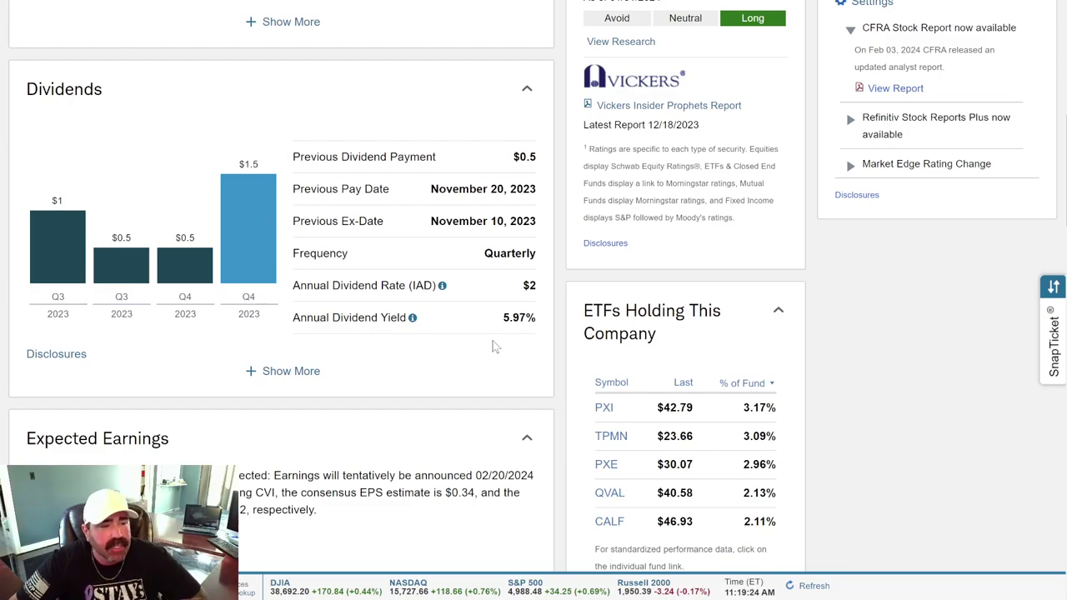
- Open CVI's full dividend history and check each year's total on the dividend chart
click(285, 372)
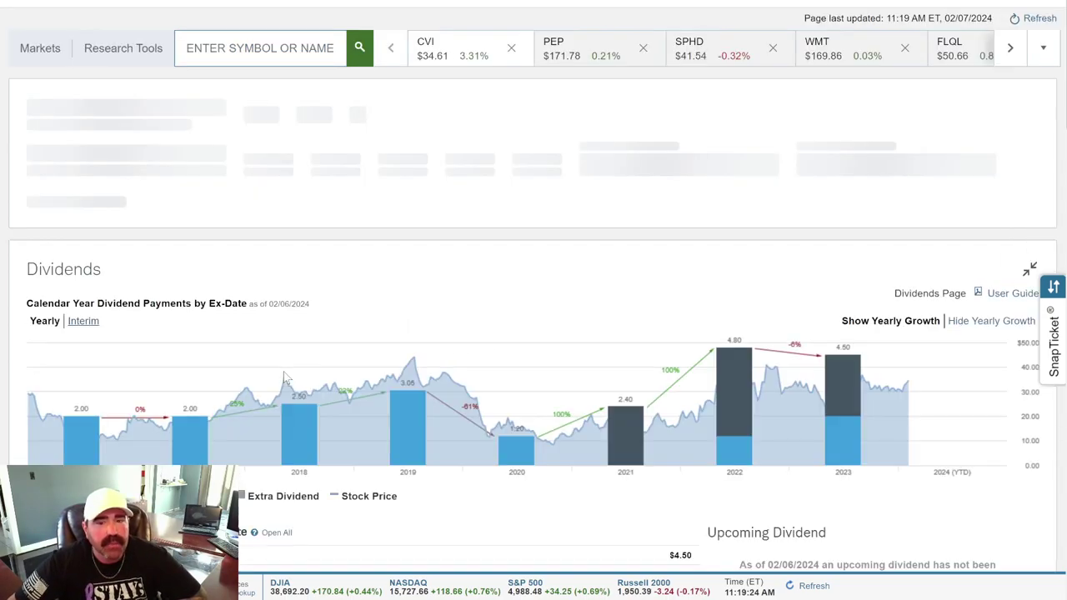
scroll(744, 237, down, 3)
mouse_move(626, 250)
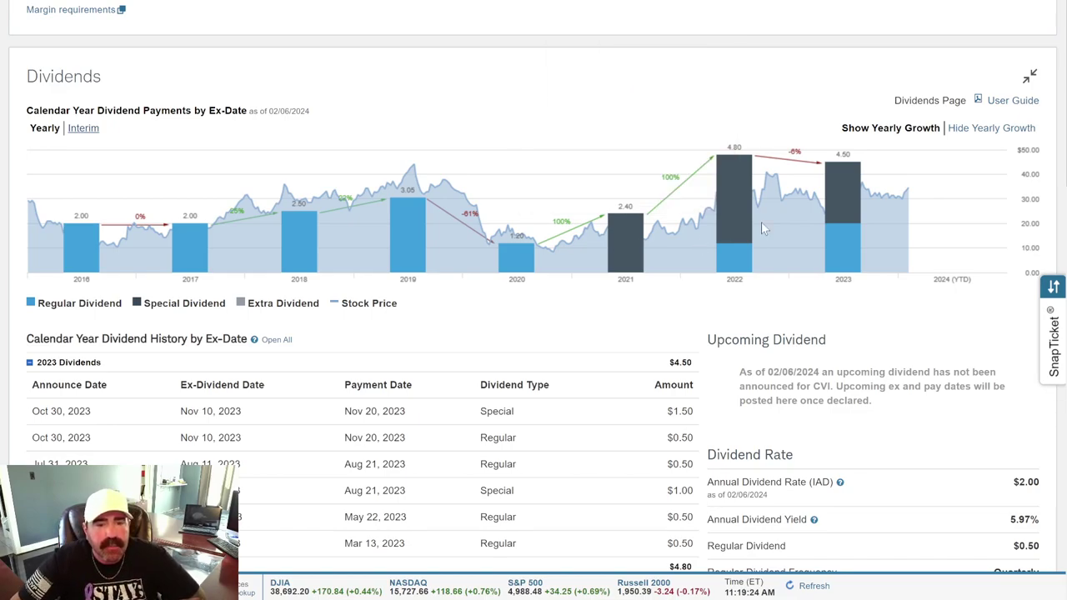
mouse_move(735, 221)
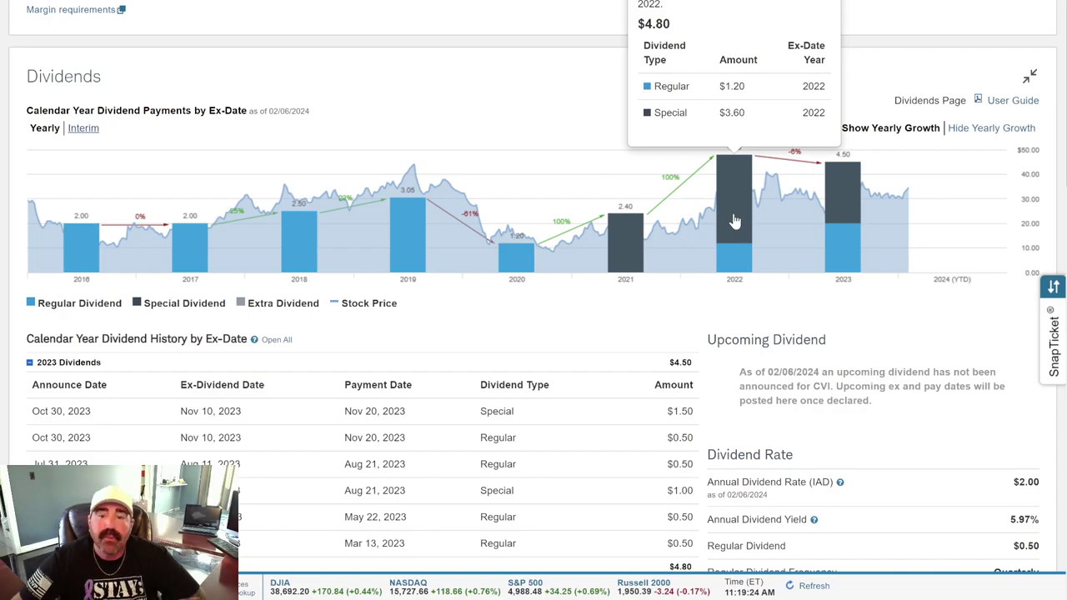
mouse_move(831, 210)
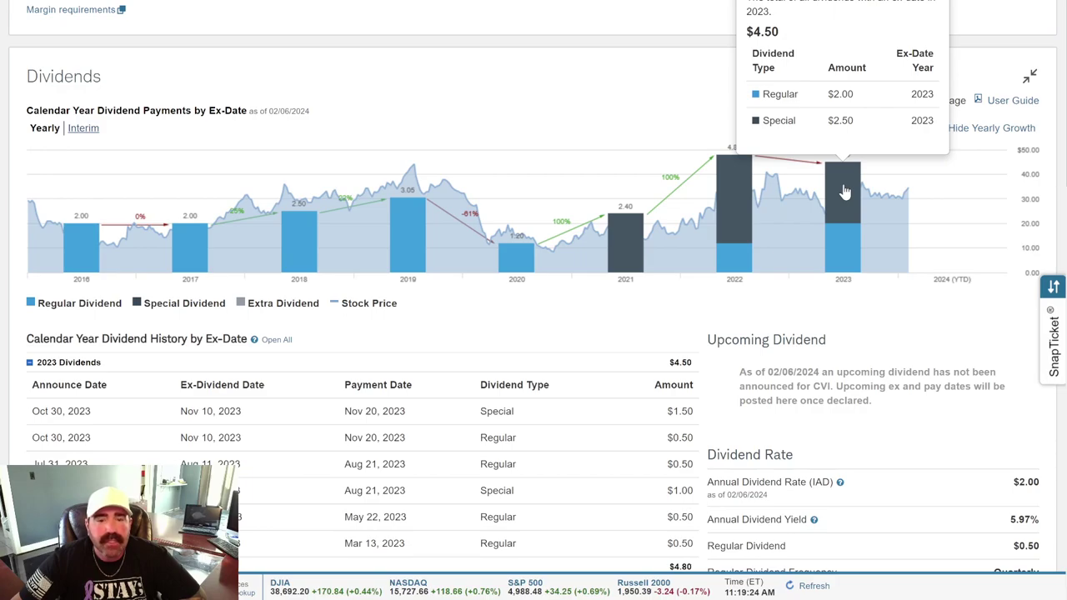
mouse_move(75, 267)
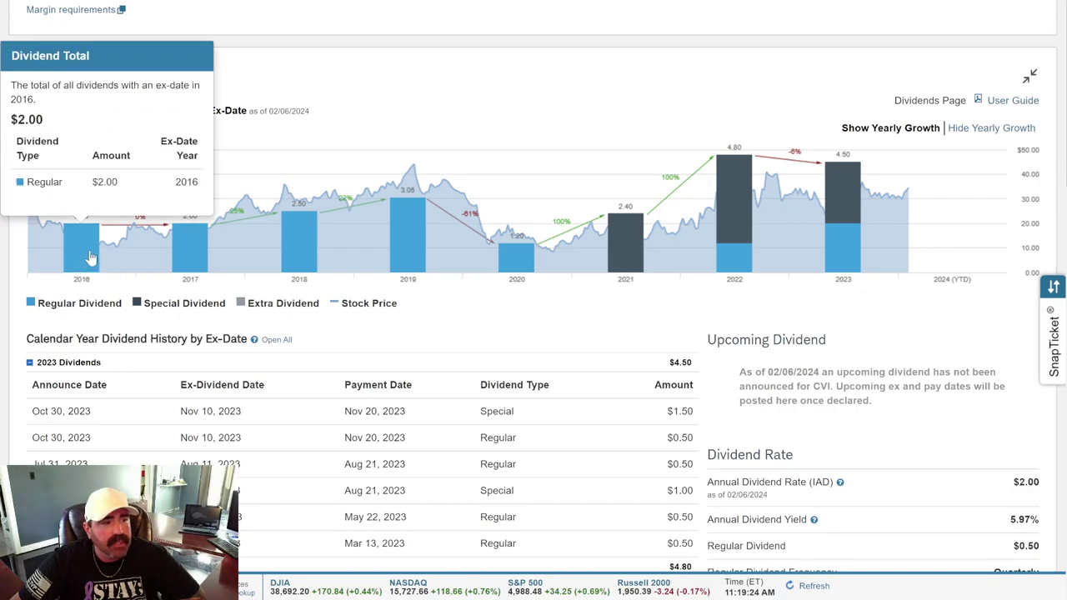
mouse_move(425, 223)
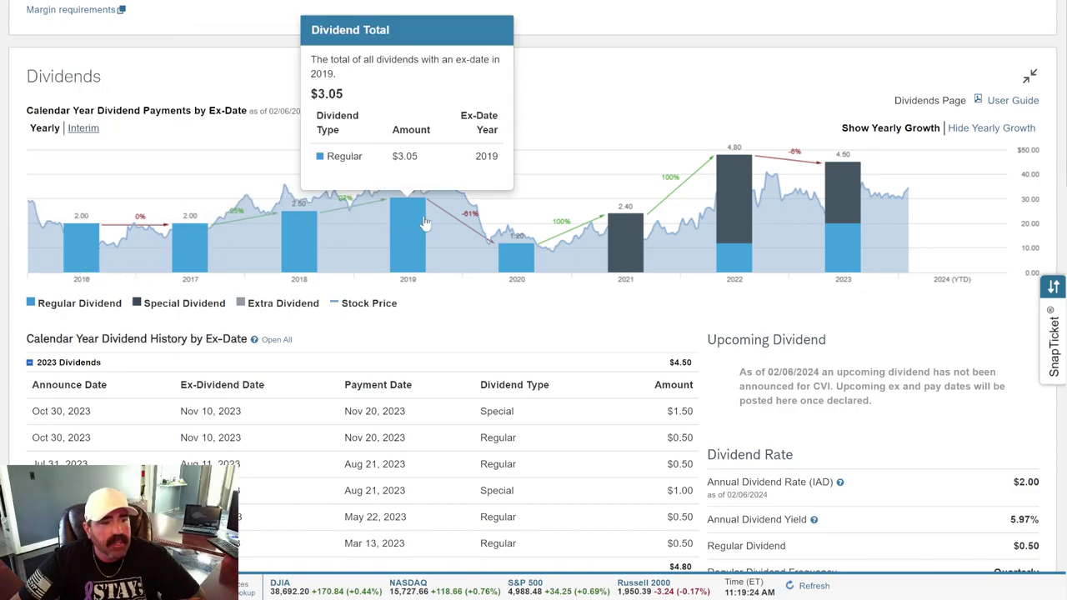
mouse_move(517, 255)
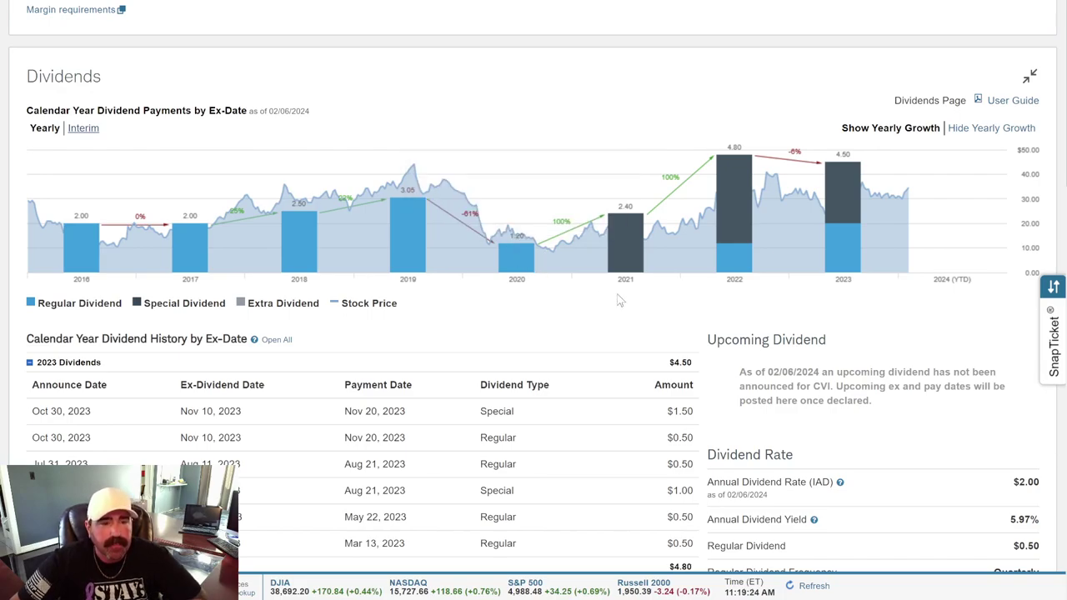
mouse_move(634, 233)
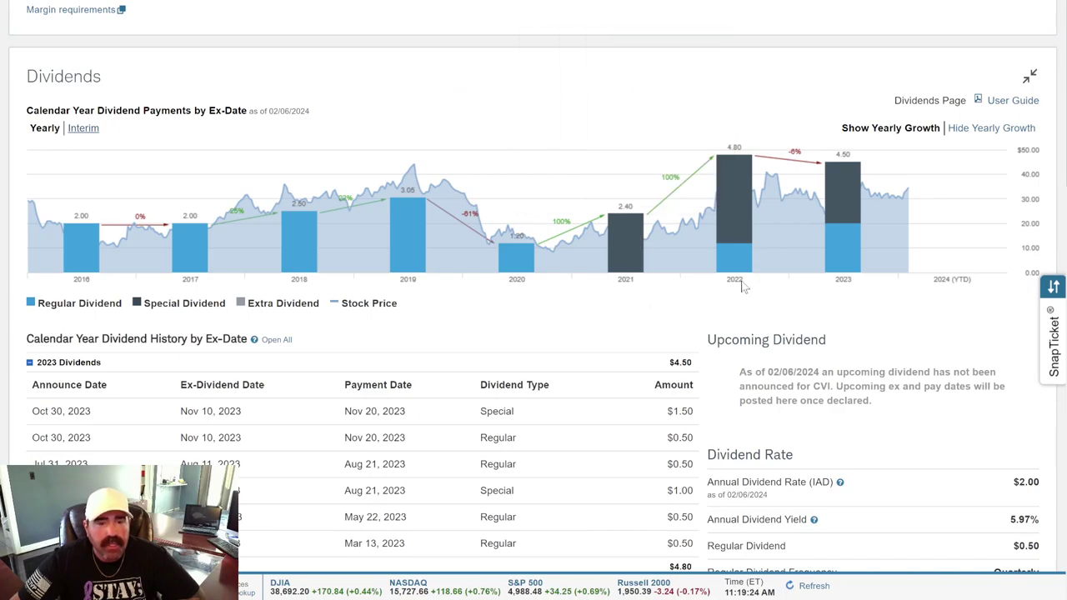
mouse_move(739, 262)
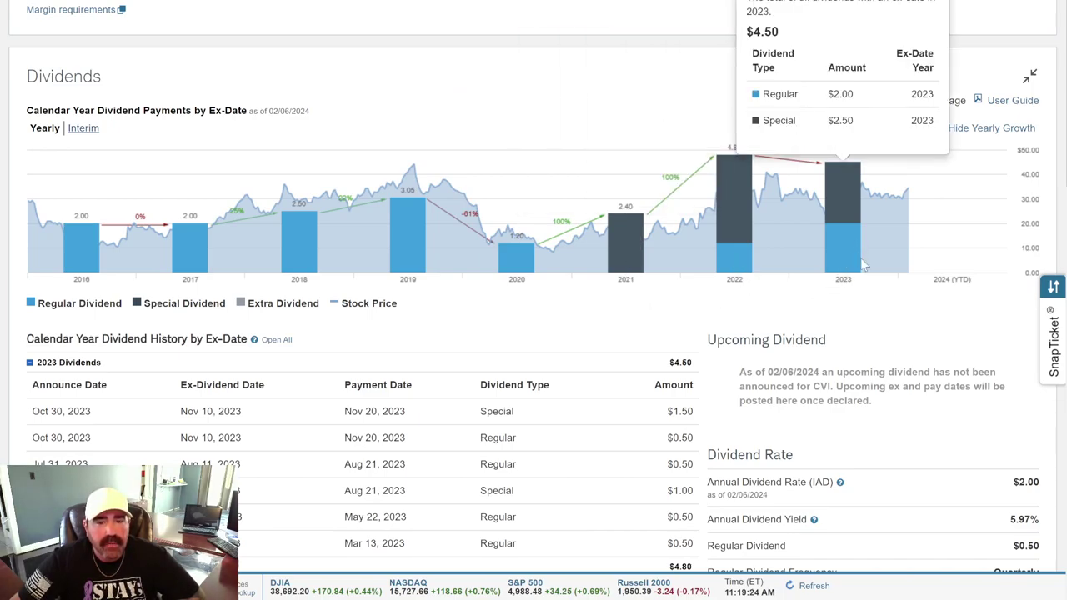
mouse_move(843, 259)
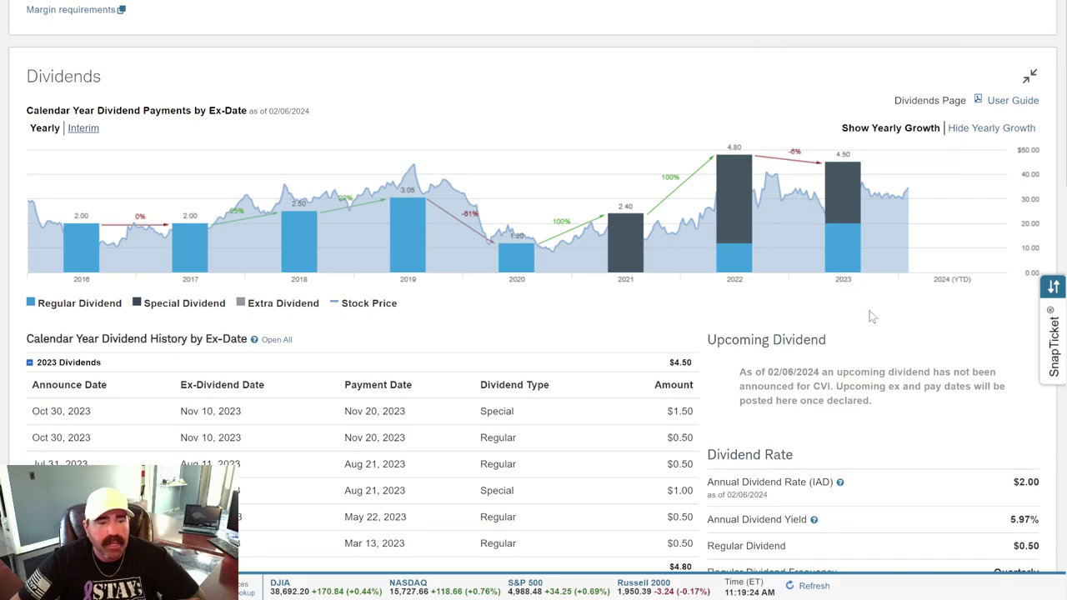
- Review CVI's dividend history list and peer comparison table
scroll(871, 315, down, 3)
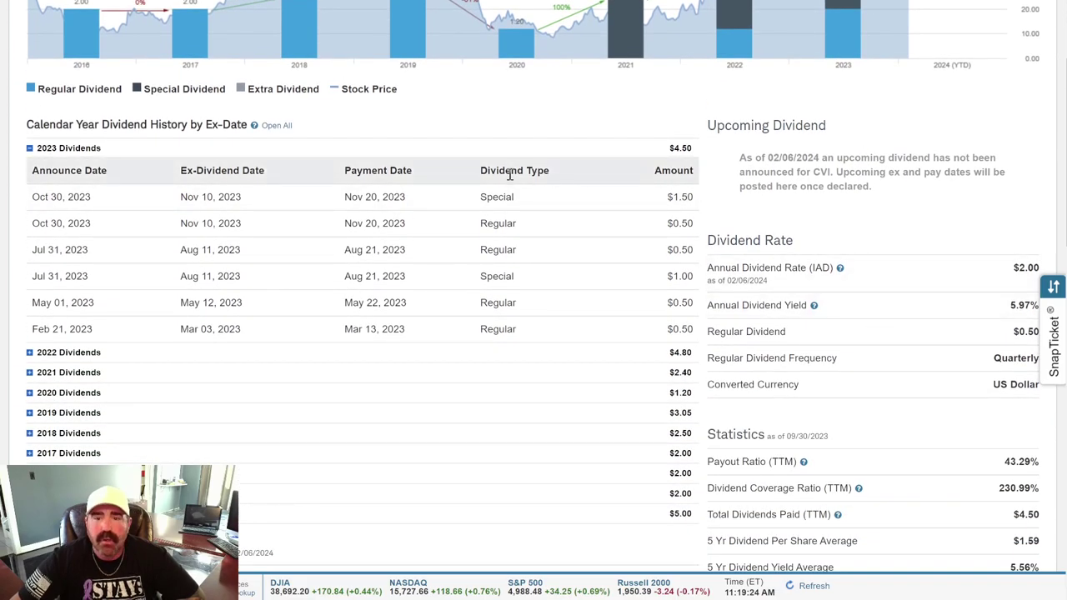
scroll(510, 175, down, 1)
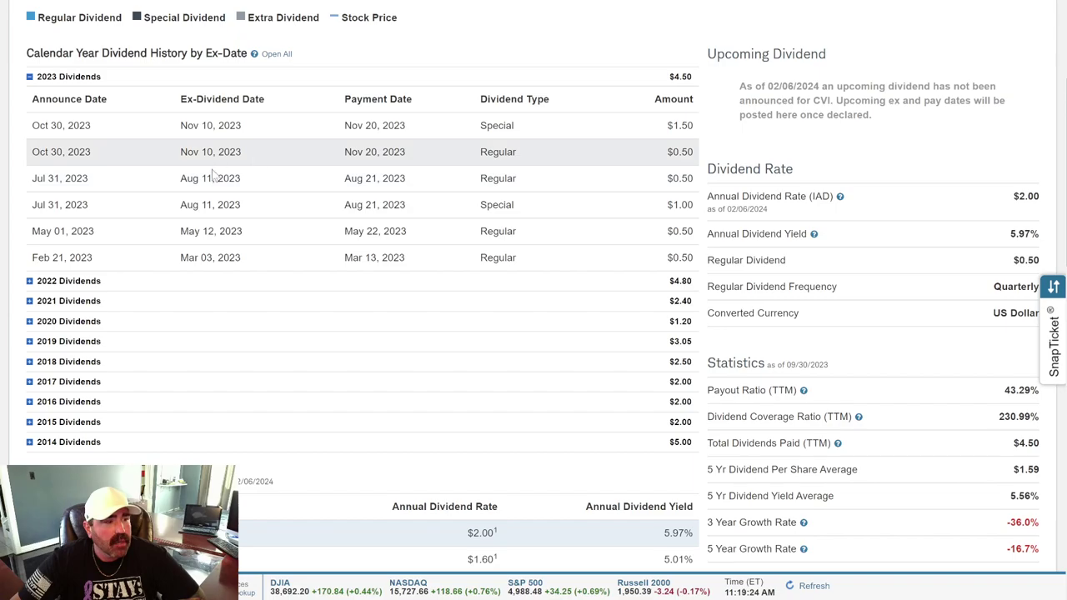
scroll(175, 236, down, 1)
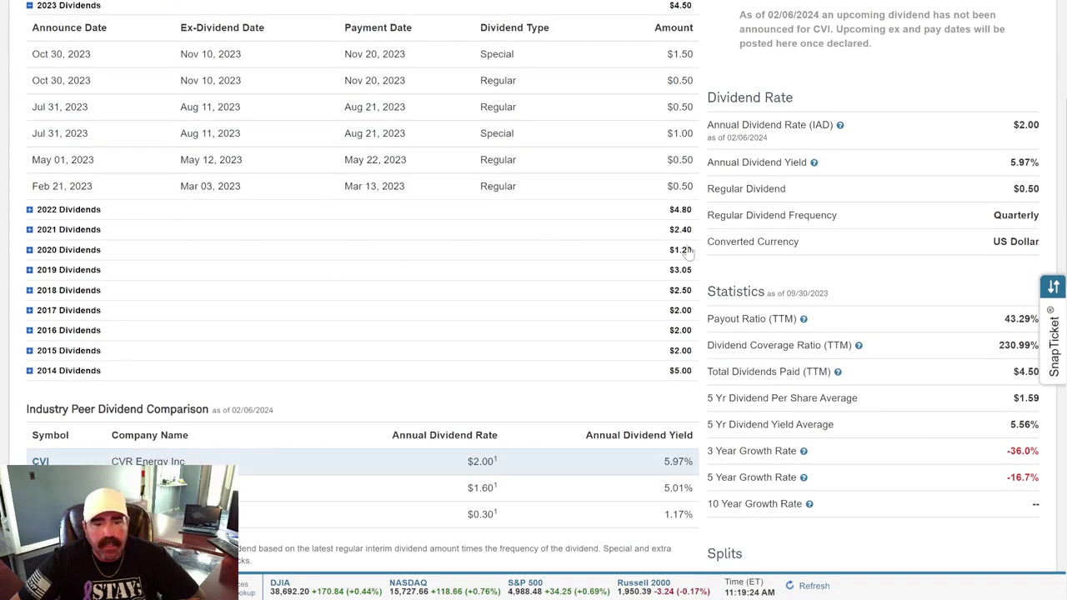
scroll(705, 254, down, 2)
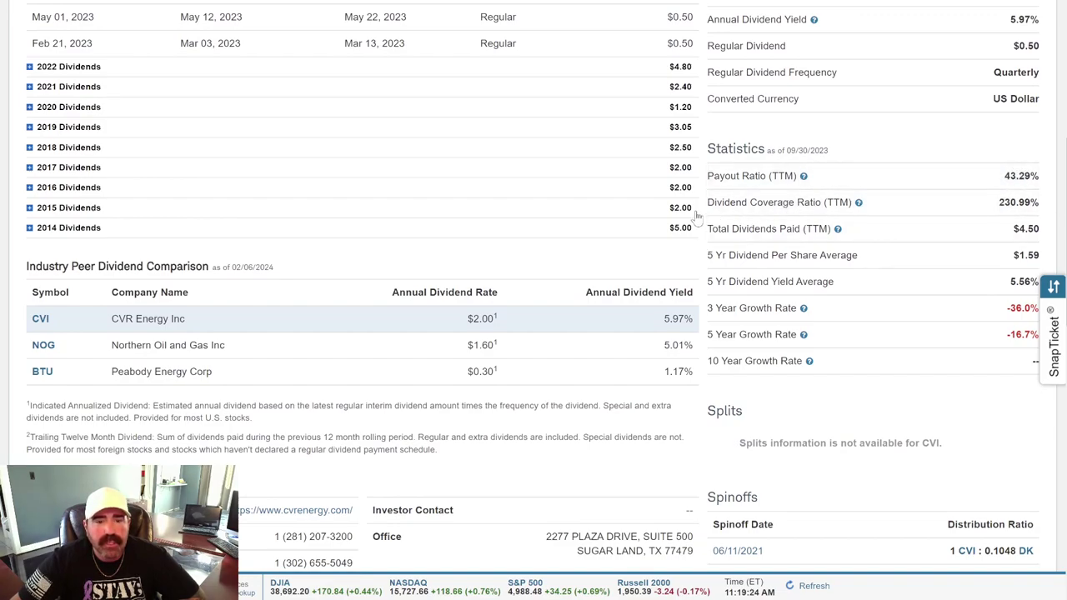
scroll(703, 213, down, 1)
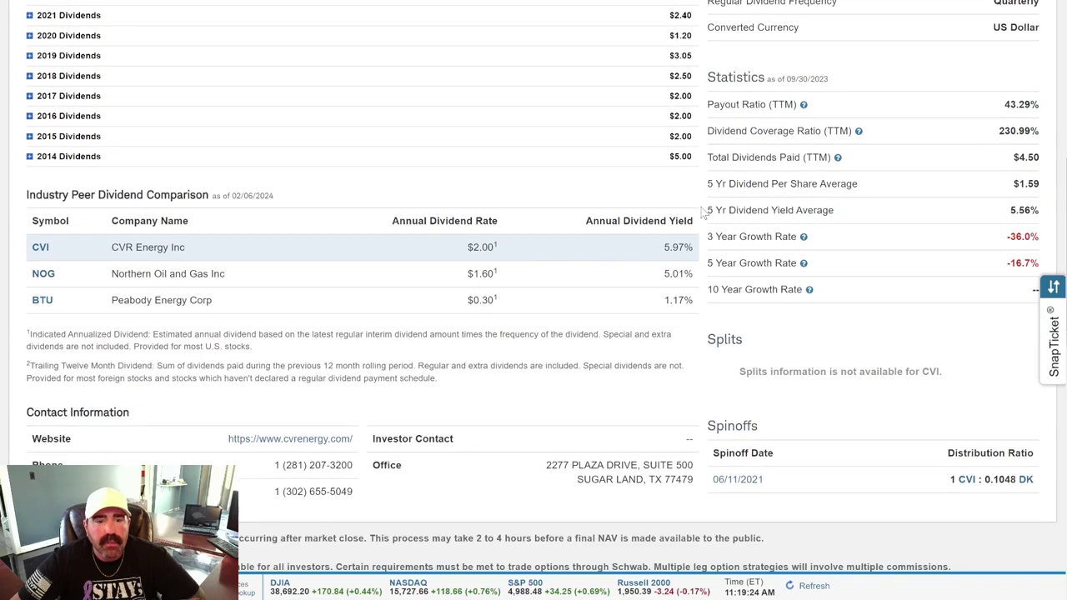
scroll(703, 213, down, 1)
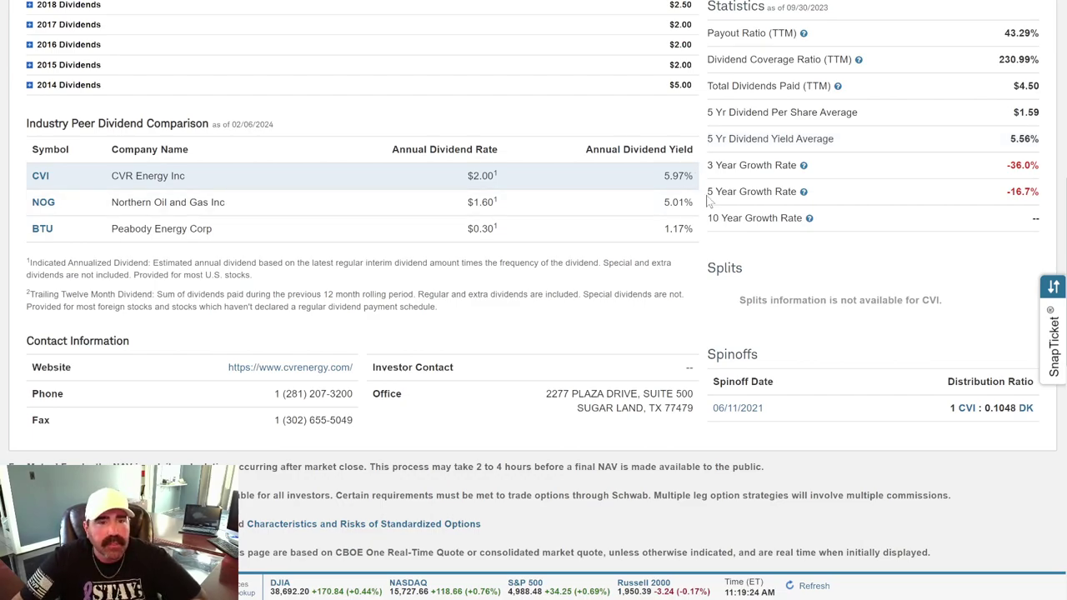
scroll(707, 200, up, 4)
scroll(707, 200, up, 5)
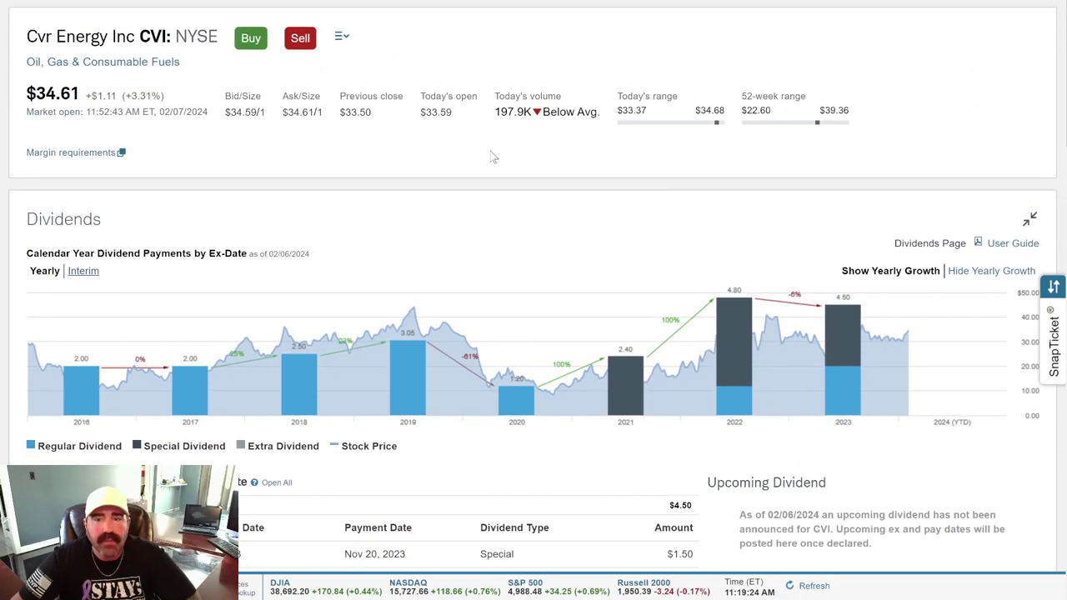
scroll(495, 158, up, 1)
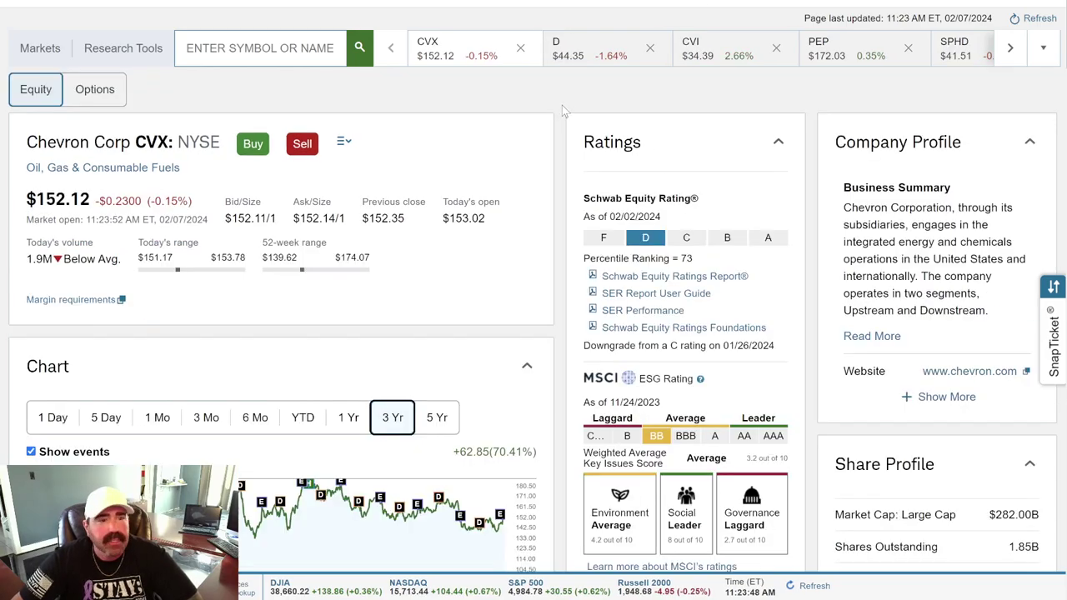
scroll(559, 105, down, 1)
scroll(560, 105, down, 1)
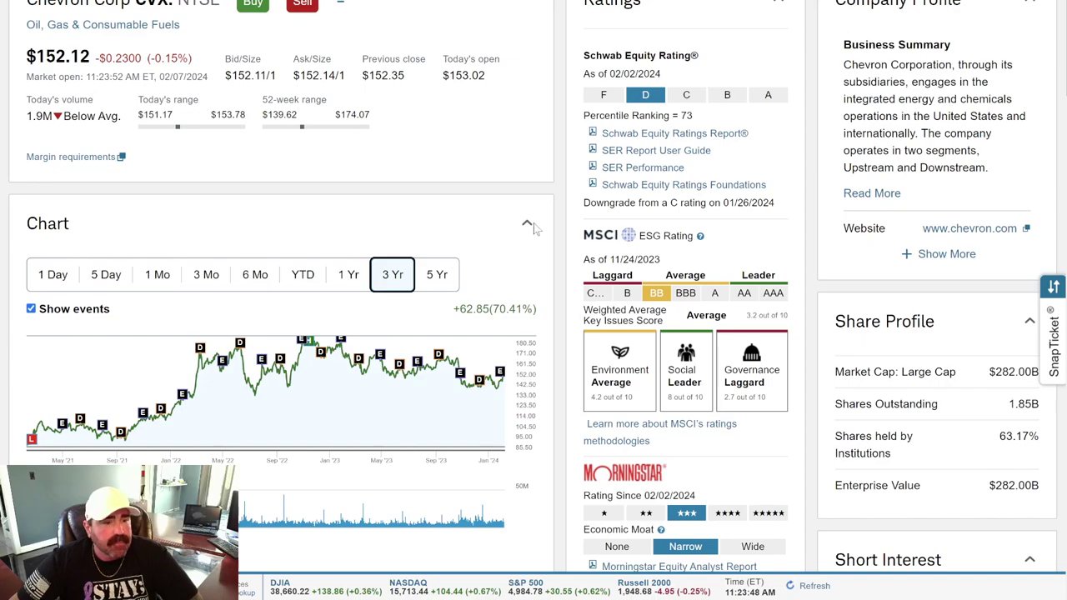
scroll(393, 213, down, 1)
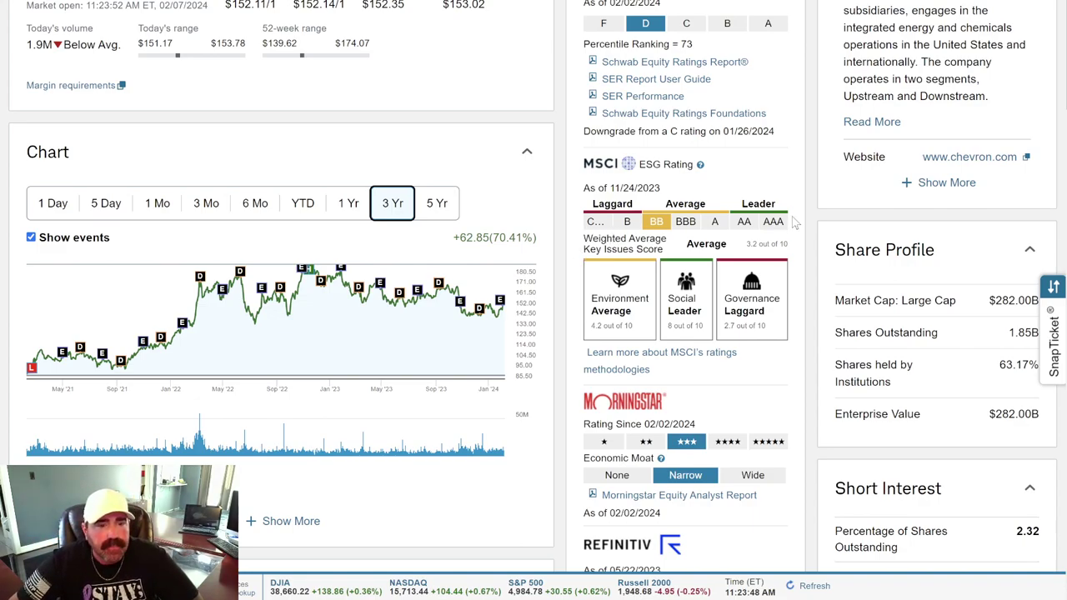
scroll(811, 194, up, 1)
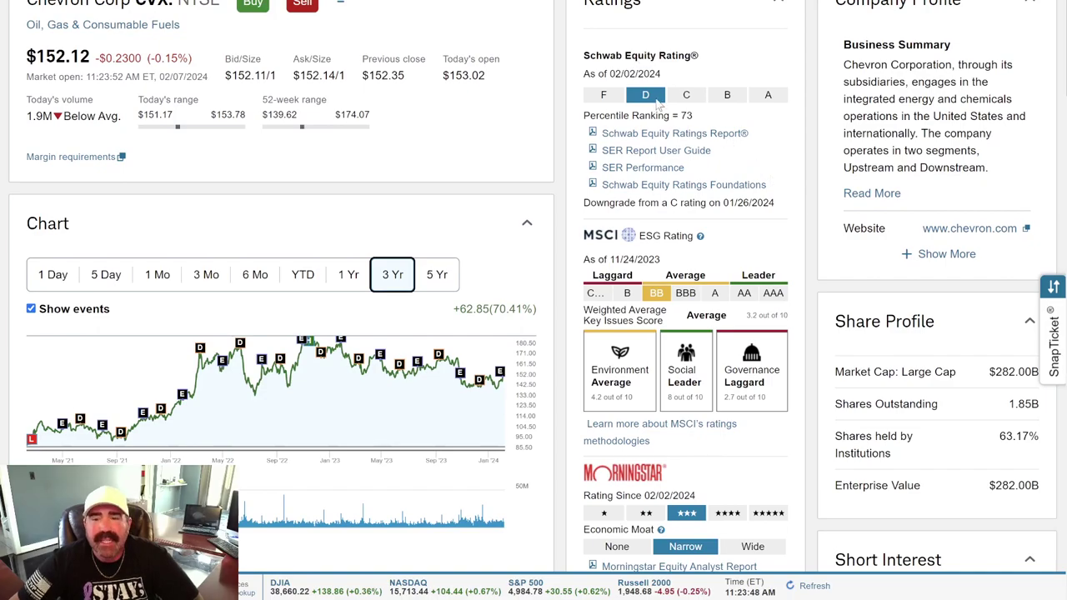
scroll(658, 102, down, 2)
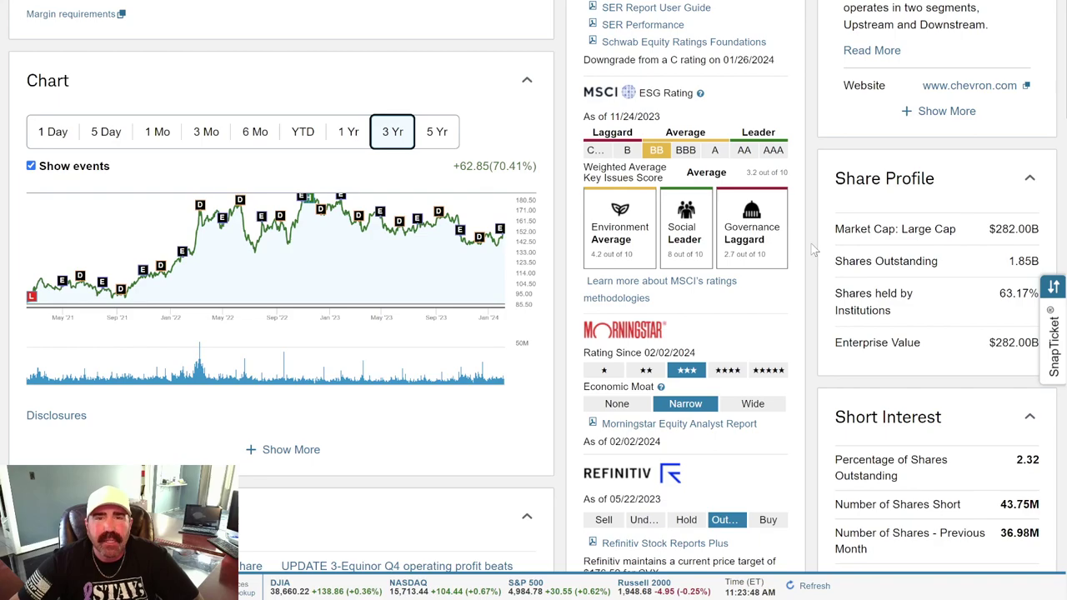
scroll(813, 249, down, 2)
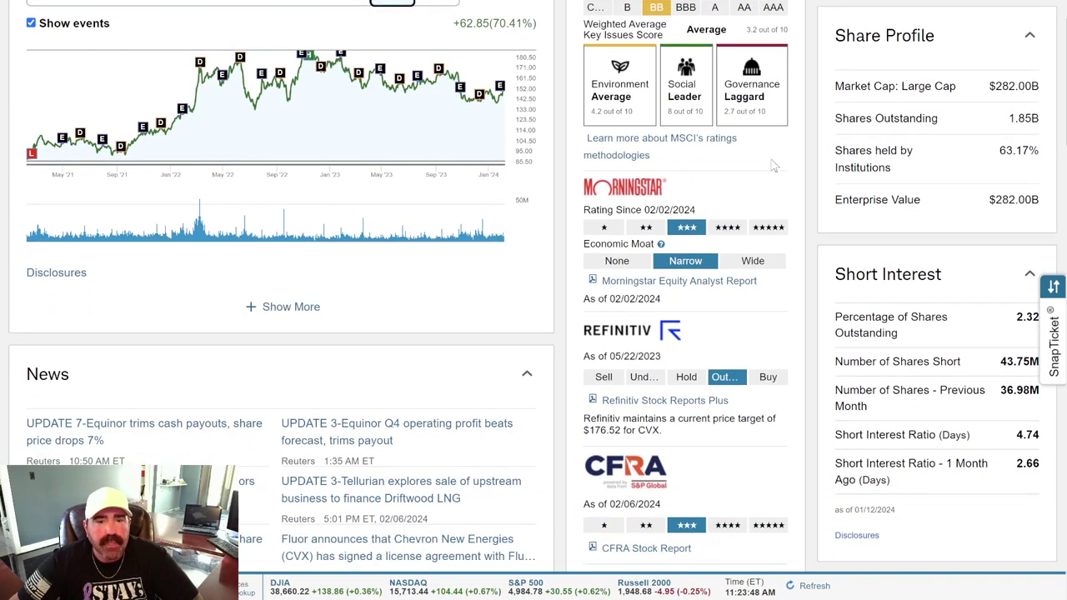
scroll(802, 146, down, 3)
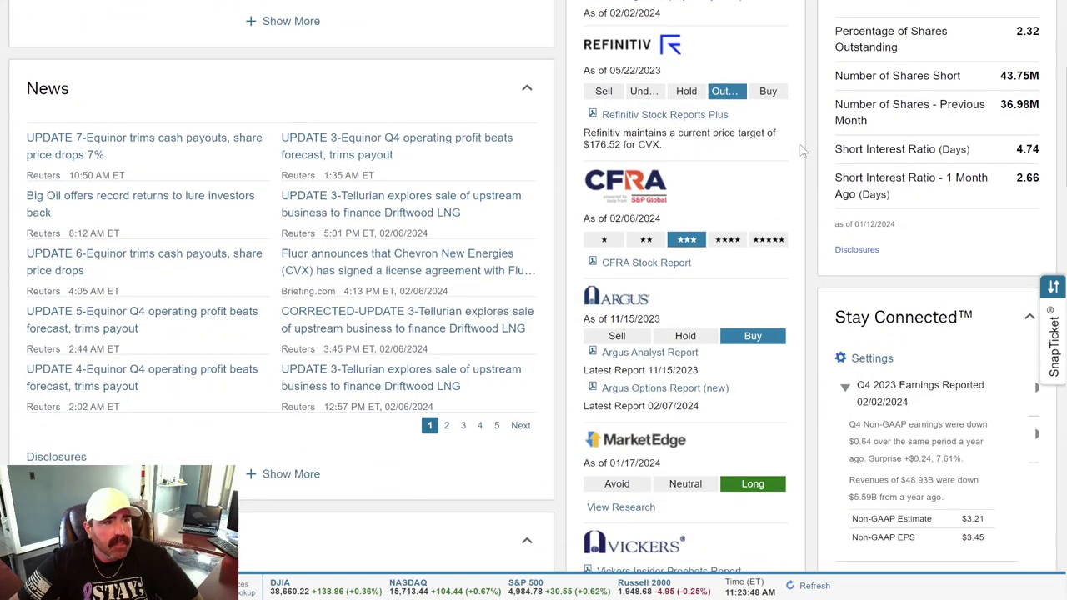
scroll(286, 318, down, 5)
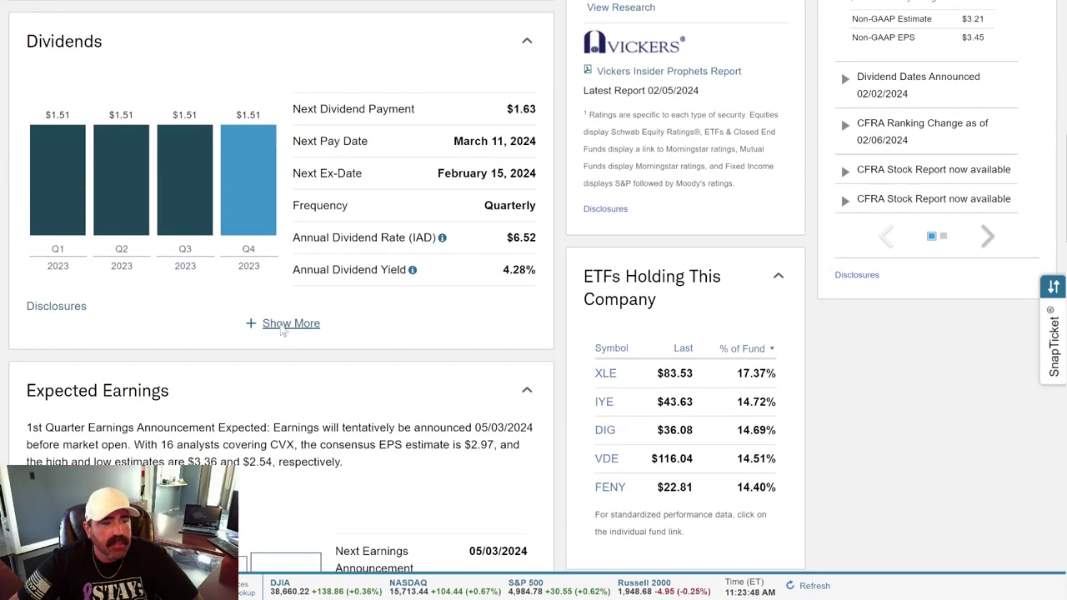
click(286, 322)
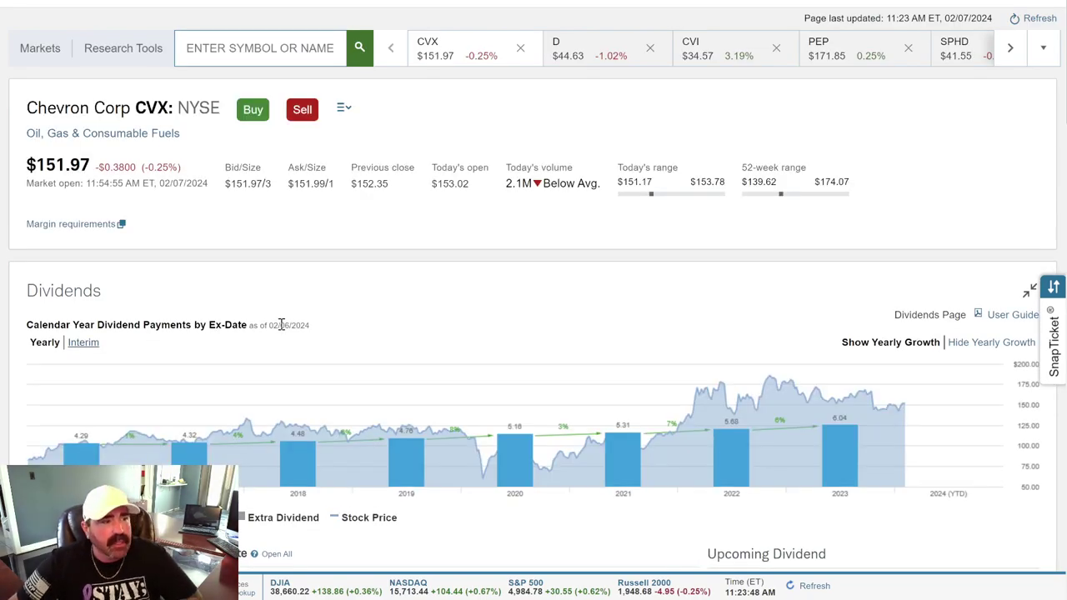
scroll(601, 277, down, 2)
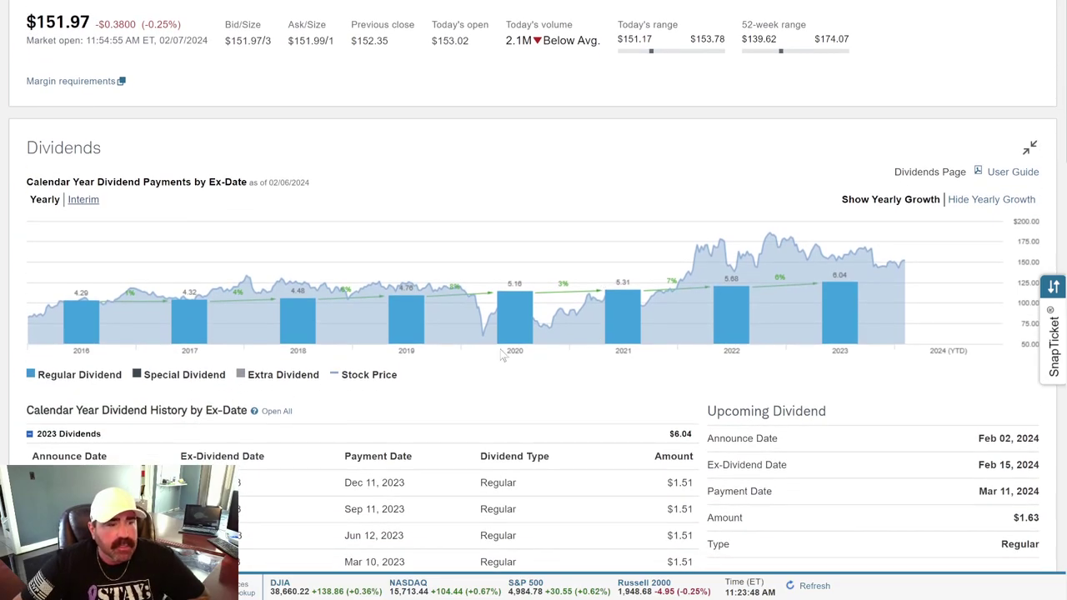
mouse_move(78, 331)
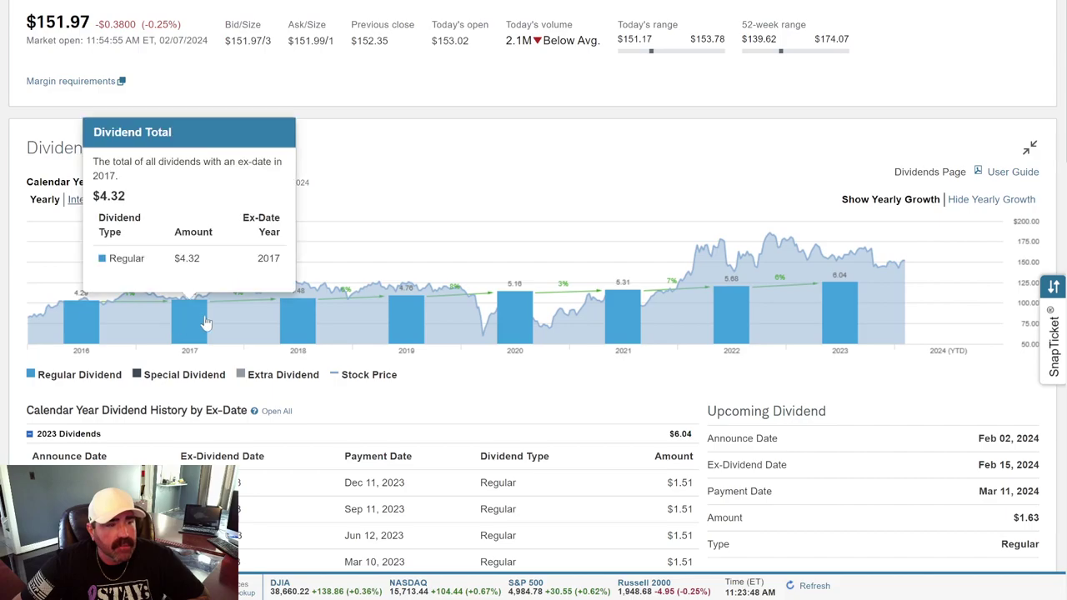
mouse_move(304, 323)
mouse_move(517, 321)
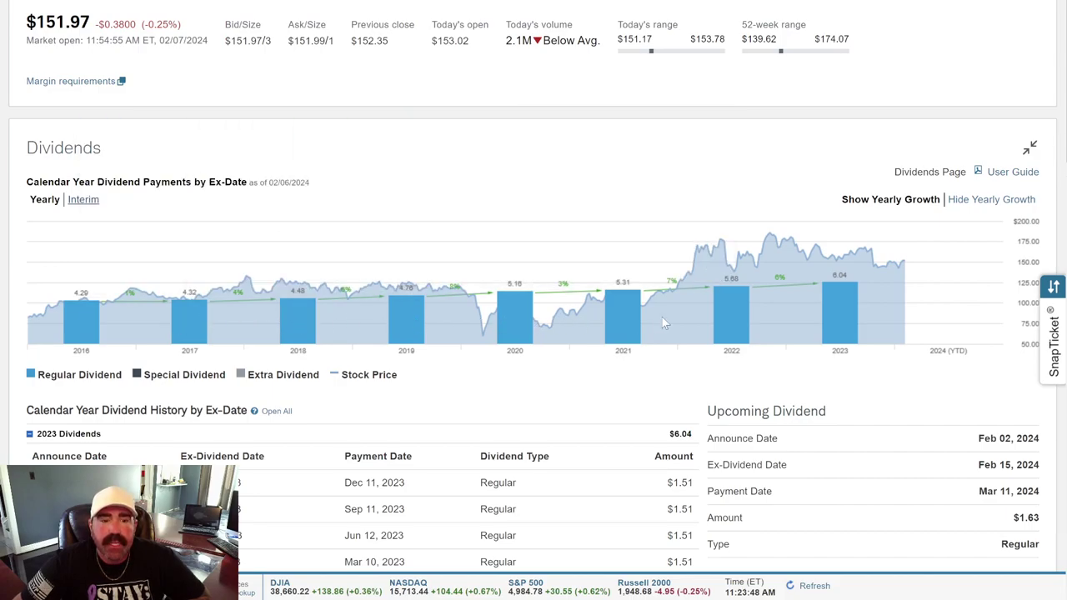
mouse_move(625, 323)
mouse_move(742, 321)
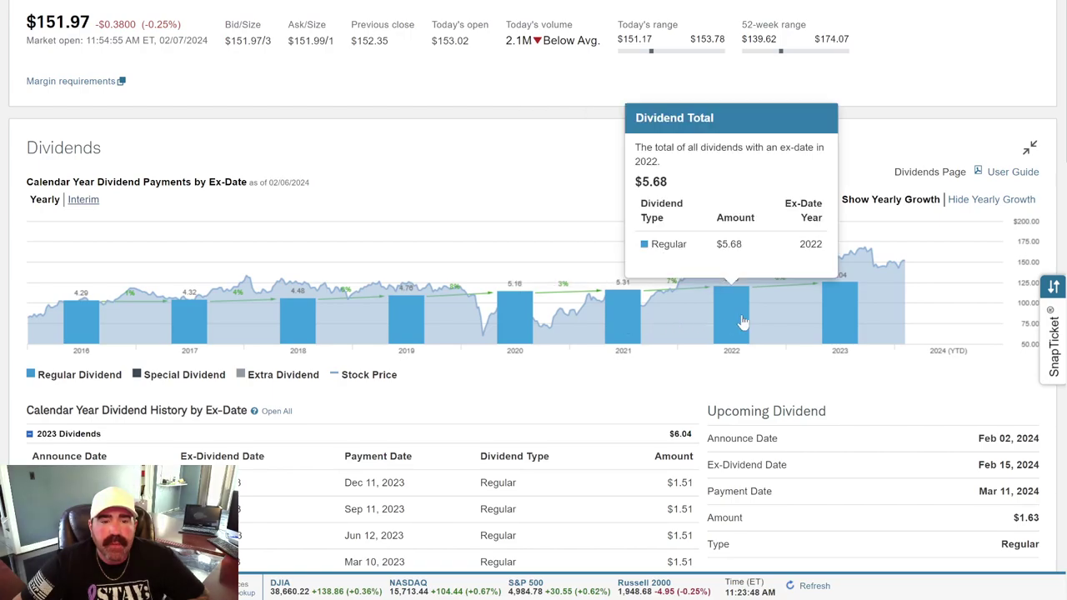
mouse_move(840, 321)
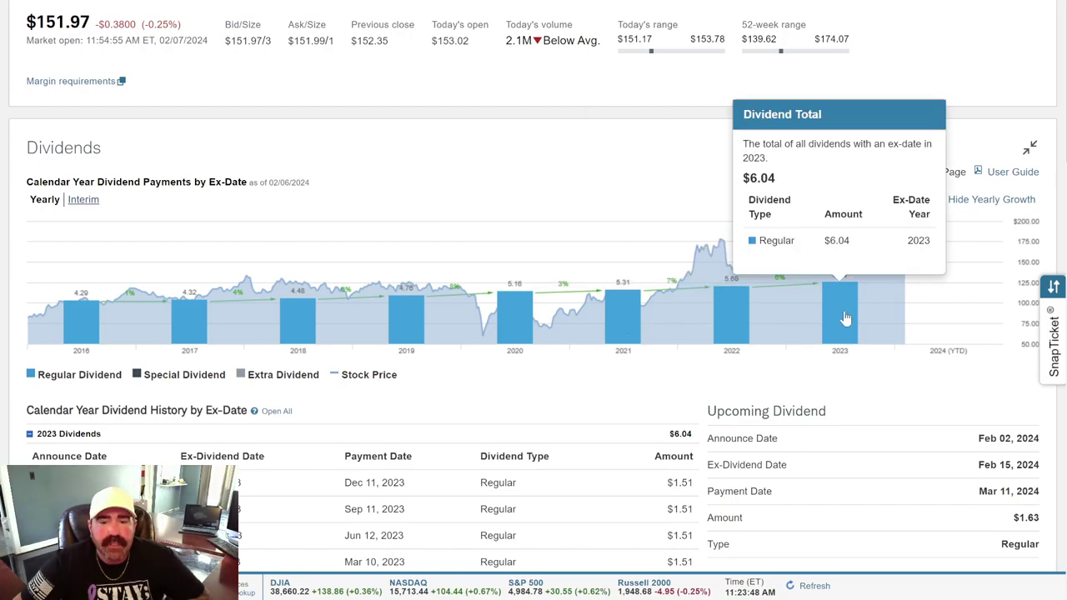
scroll(845, 317, down, 6)
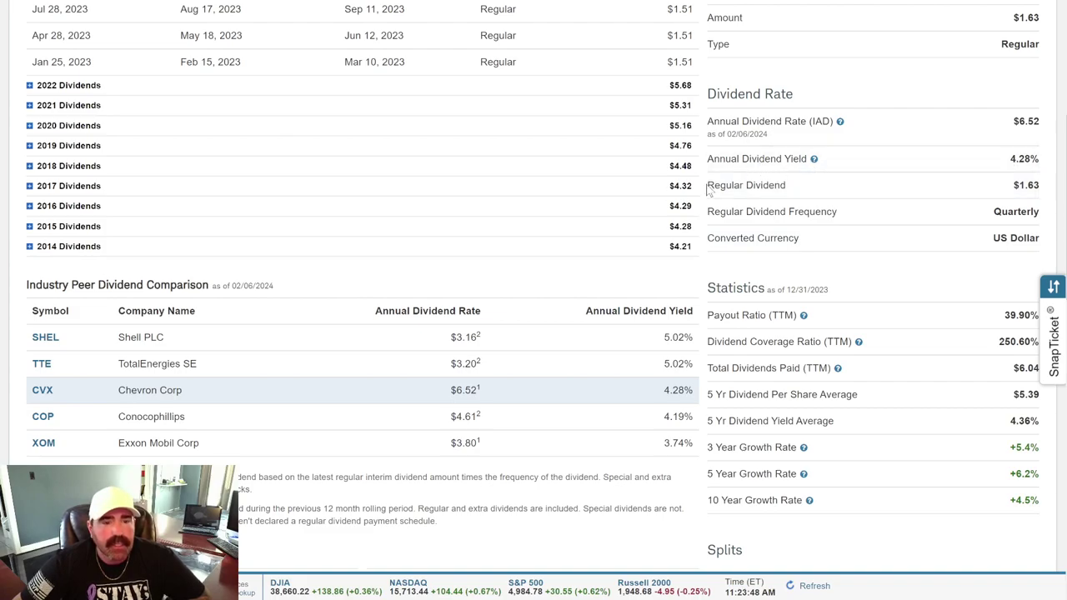
scroll(701, 192, down, 2)
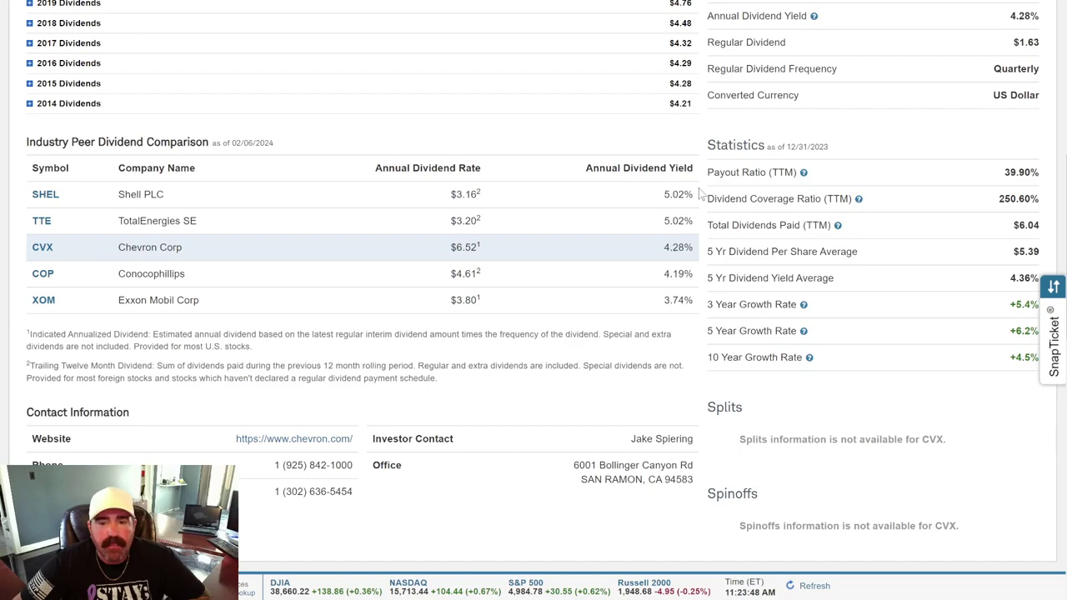
scroll(698, 190, down, 1)
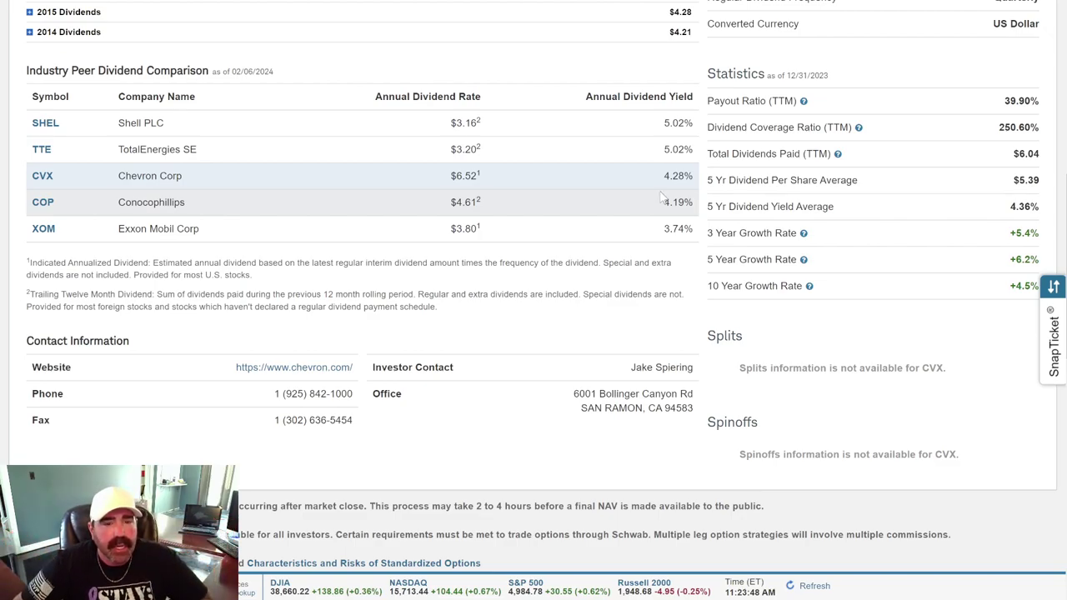
scroll(699, 192, up, 10)
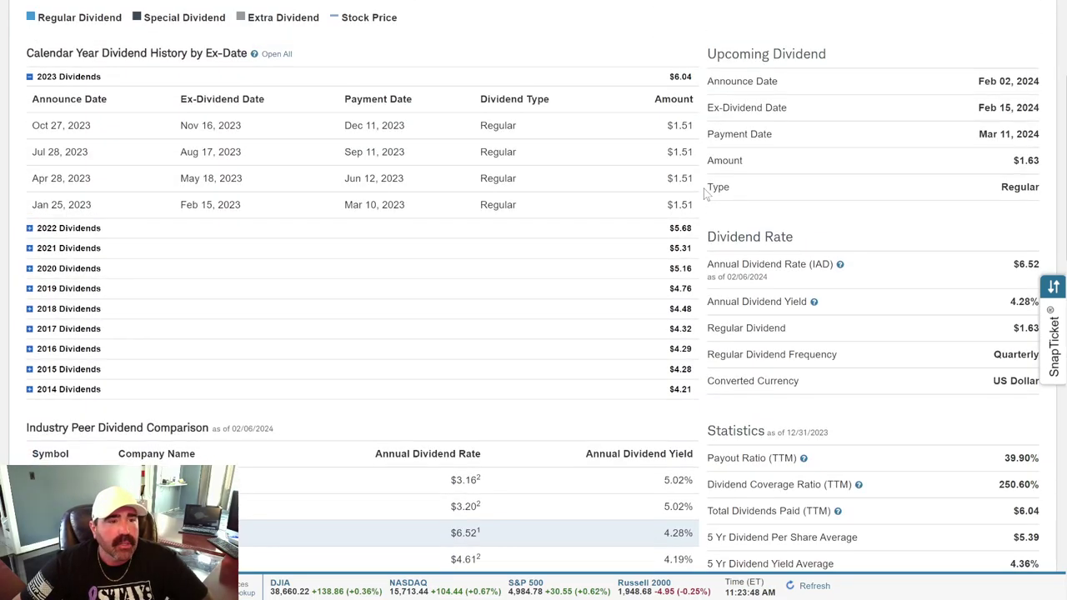
scroll(704, 194, up, 2)
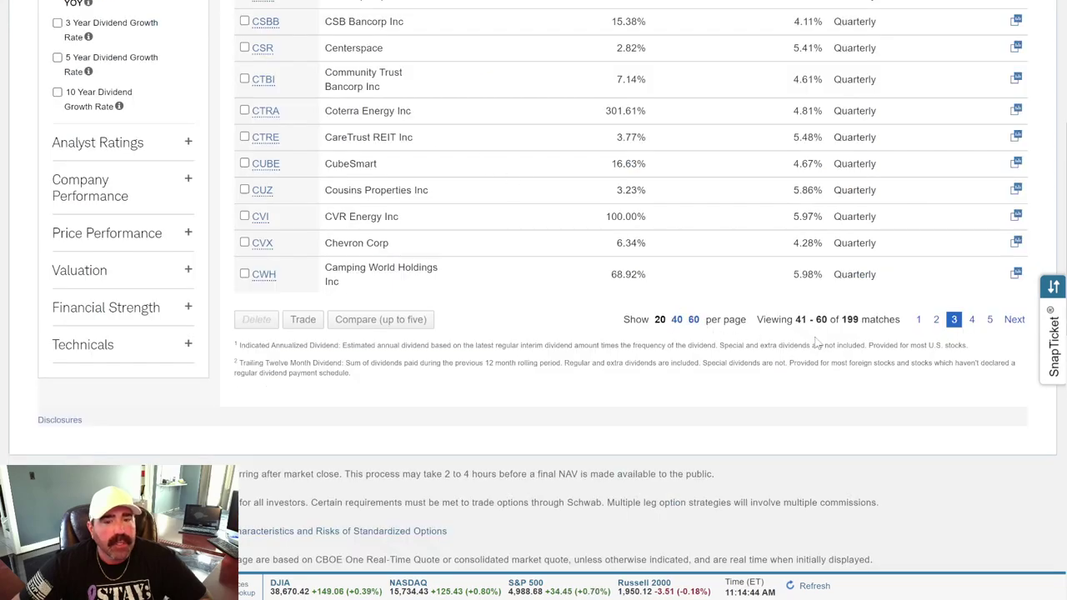
- Page through results 61–80, 81–100 and onward to the MC–MOV page listing Movado
click(972, 320)
scroll(967, 358, down, 8)
click(990, 445)
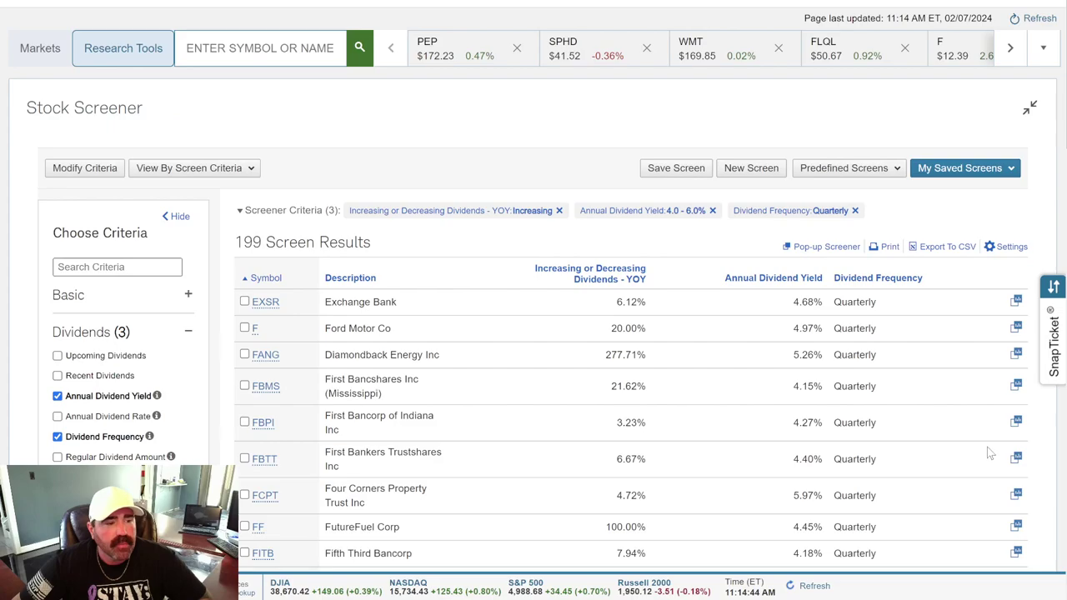
scroll(983, 448, down, 5)
scroll(982, 449, down, 1)
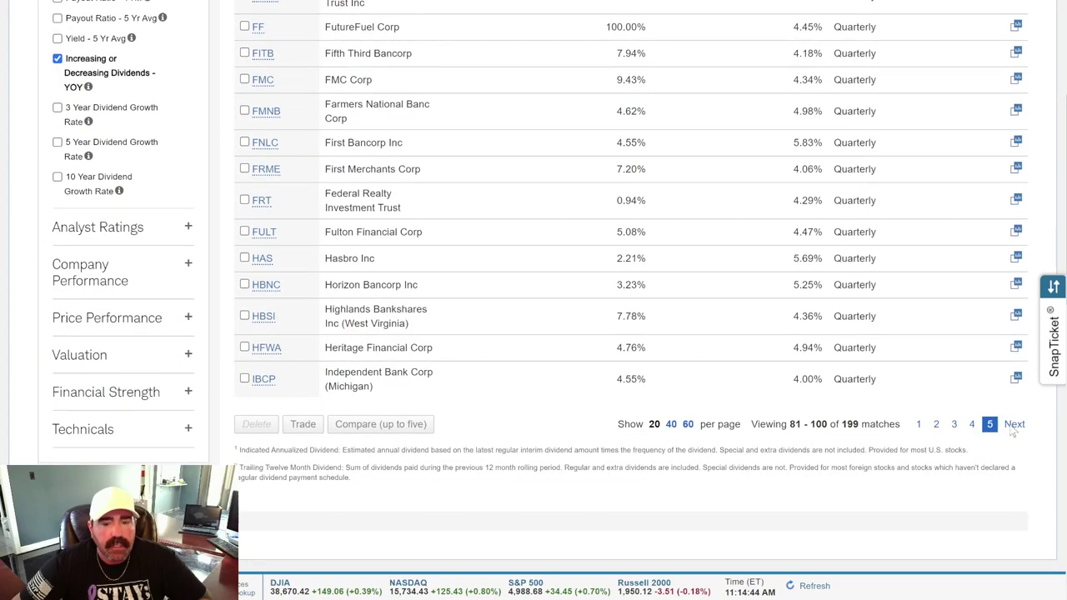
click(1013, 426)
scroll(938, 429, down, 5)
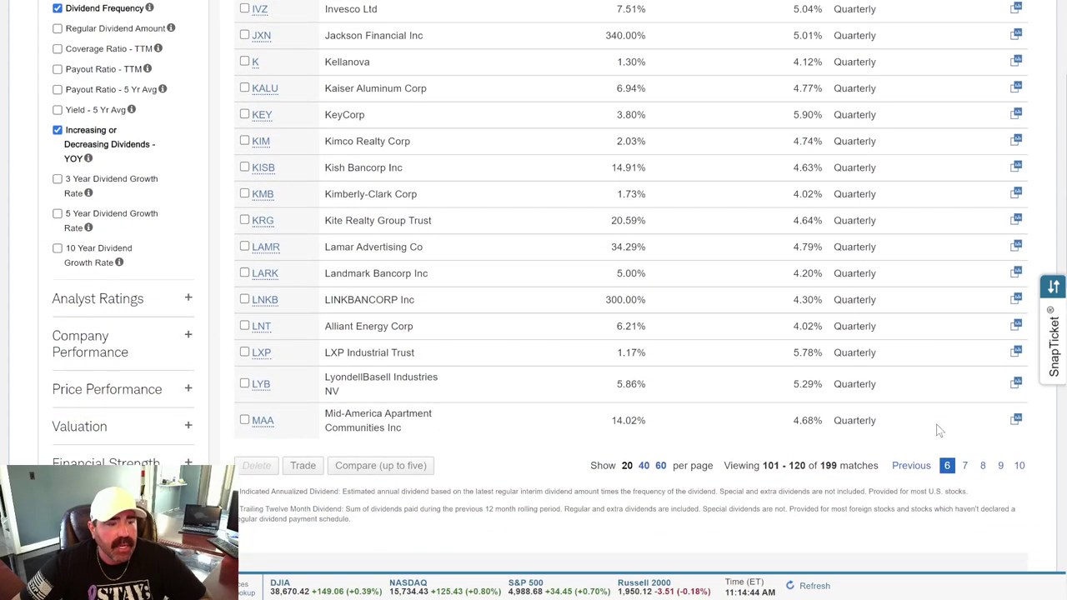
click(964, 466)
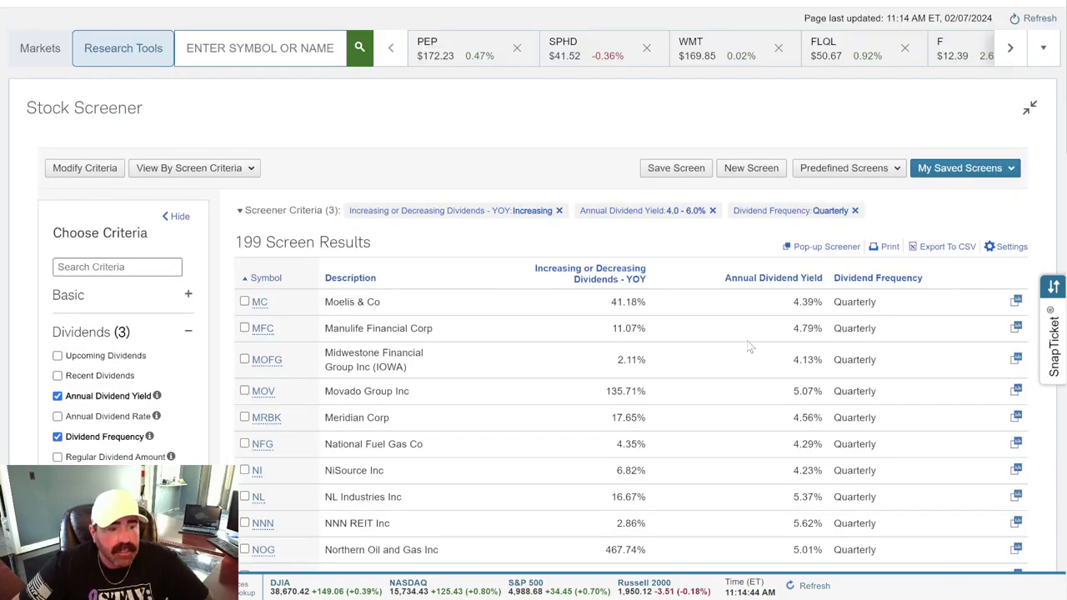
scroll(750, 346, down, 2)
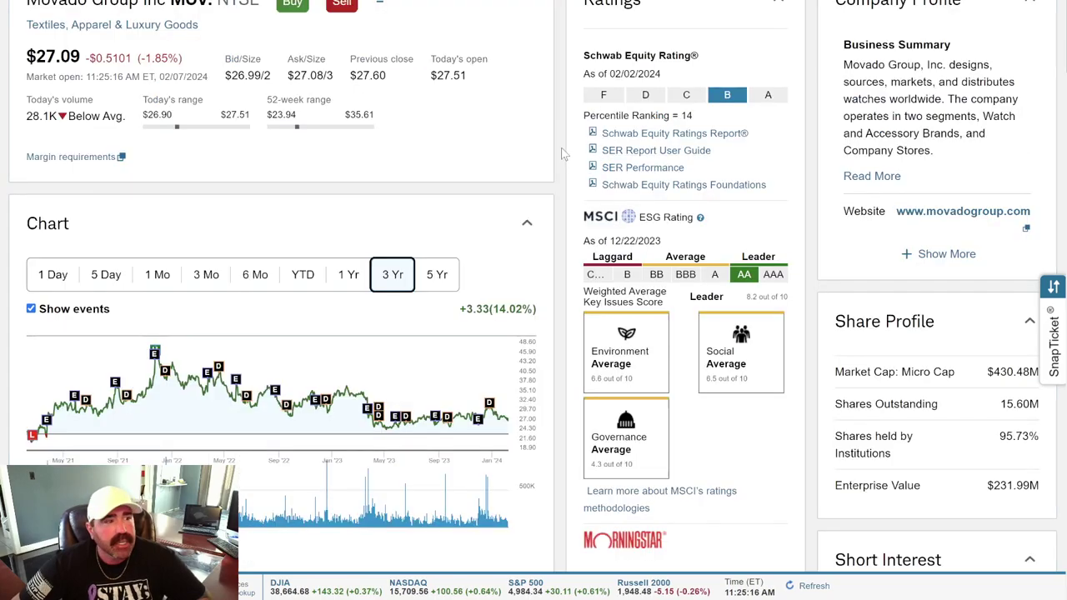
scroll(560, 151, down, 1)
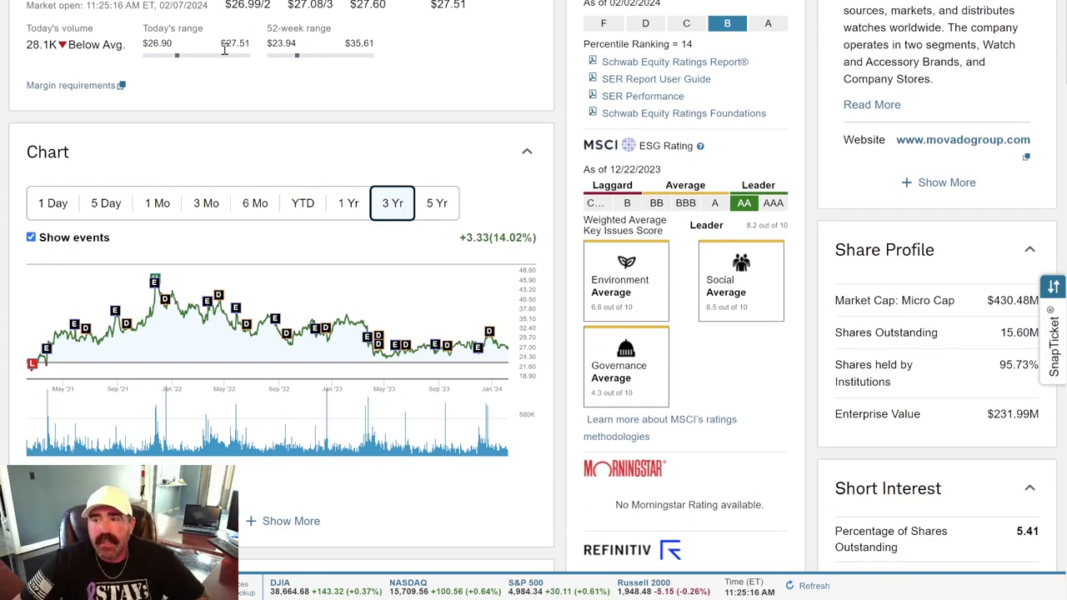
- Review MOV's quote page down to Dividends: quarterly $0.35, $1.4 annual rate, 5.07% yield
scroll(250, 129, up, 1)
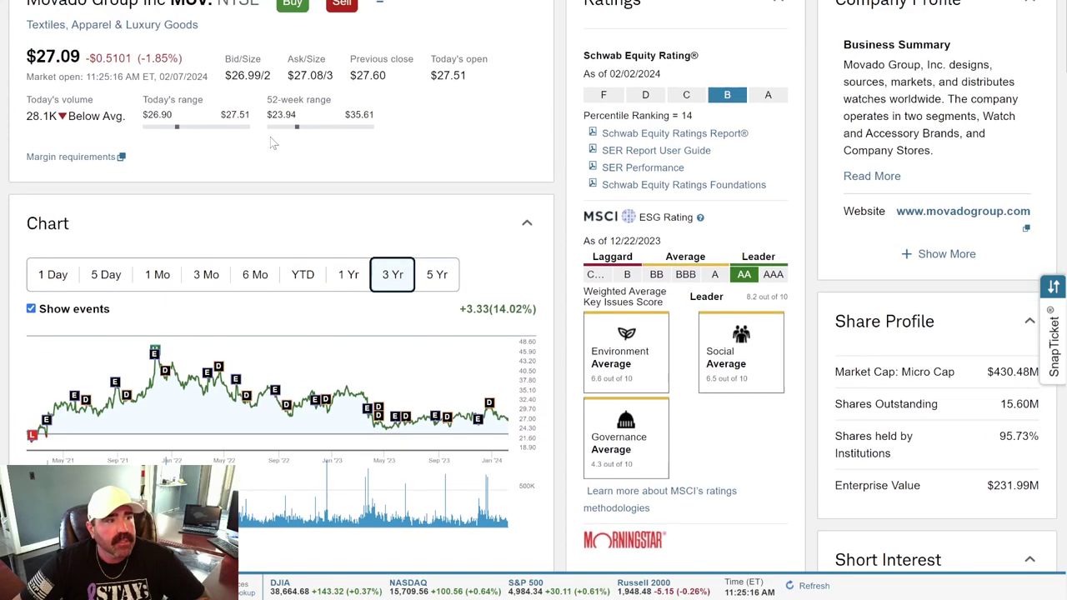
click(64, 57)
scroll(567, 107, down, 3)
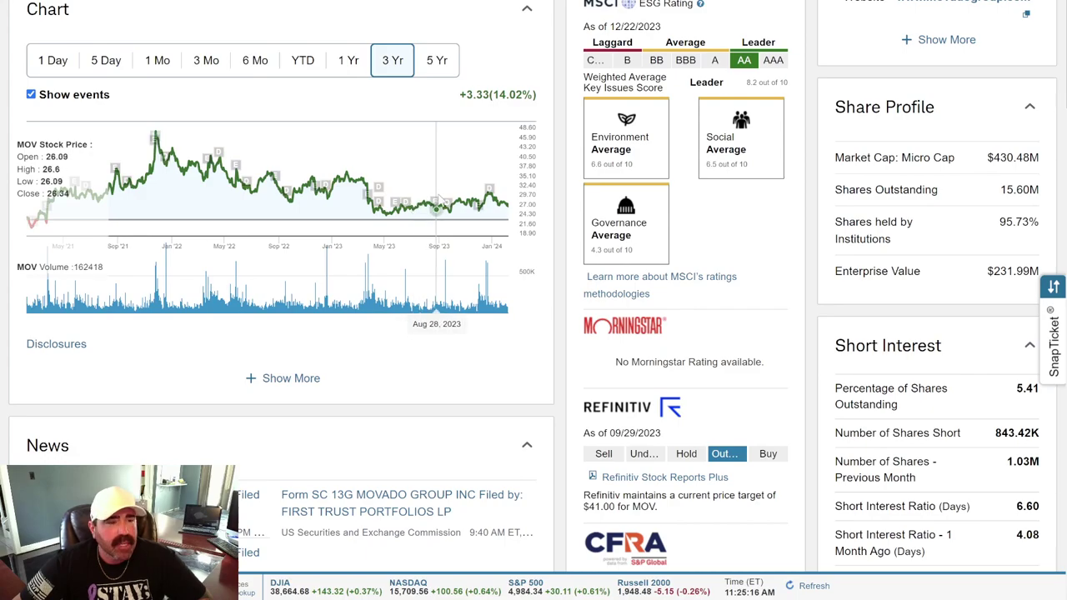
scroll(563, 196, down, 1)
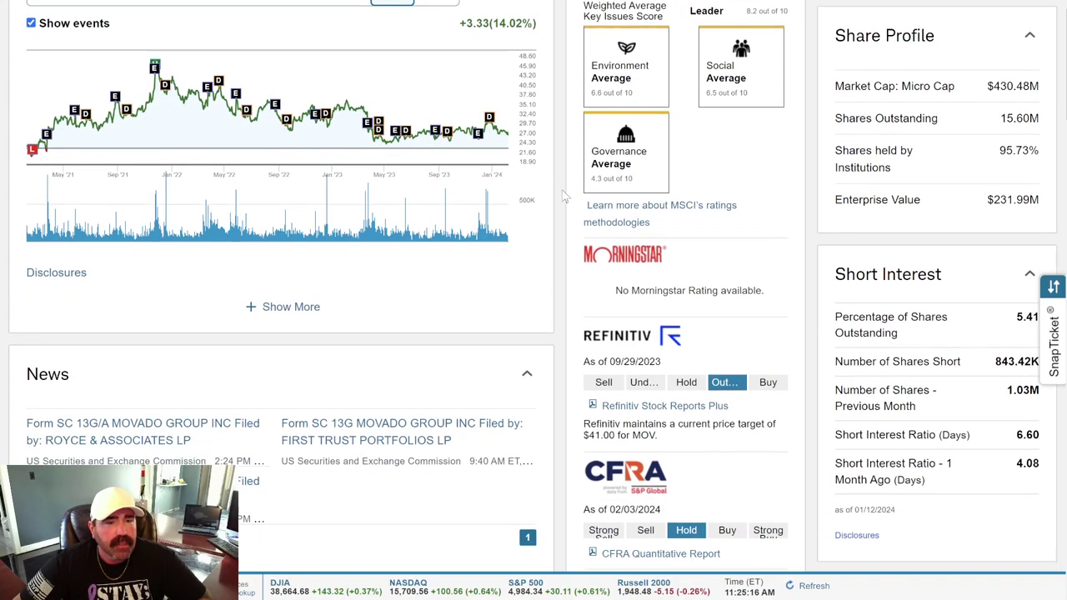
scroll(563, 196, up, 5)
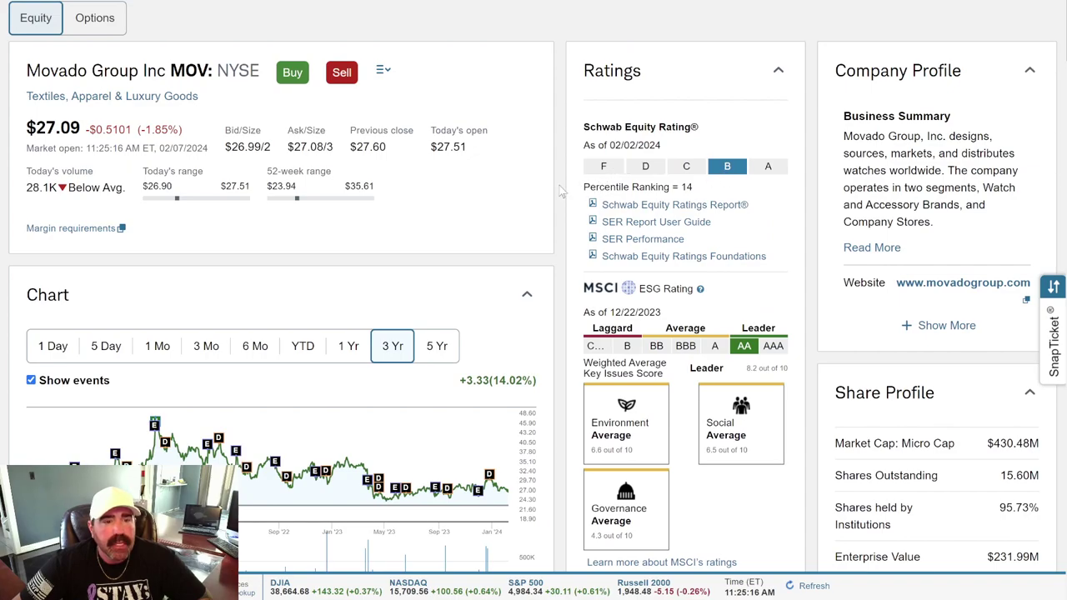
scroll(564, 189, down, 3)
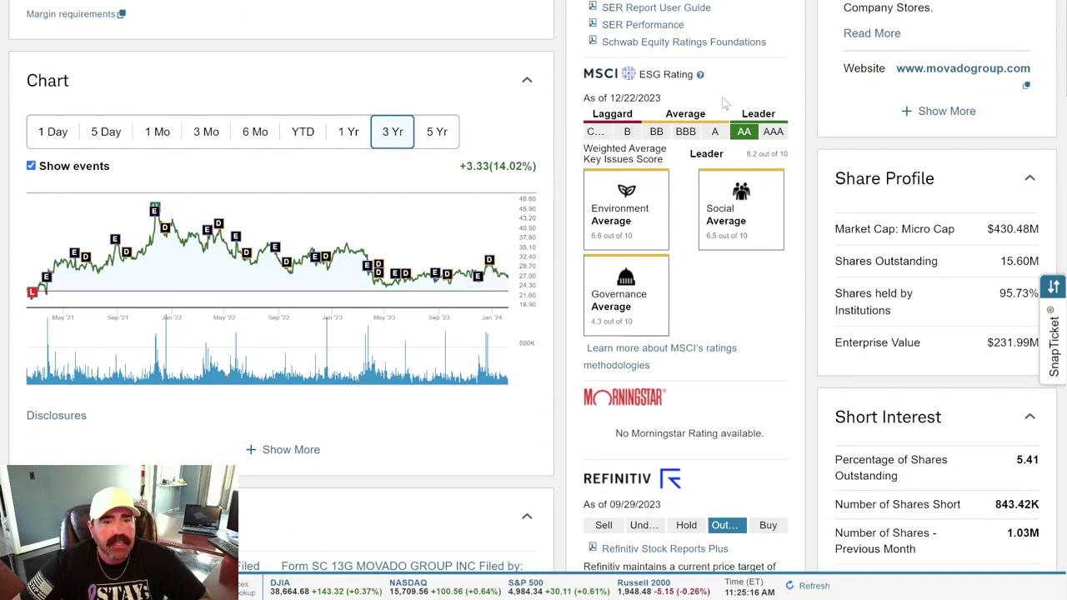
scroll(559, 136, down, 6)
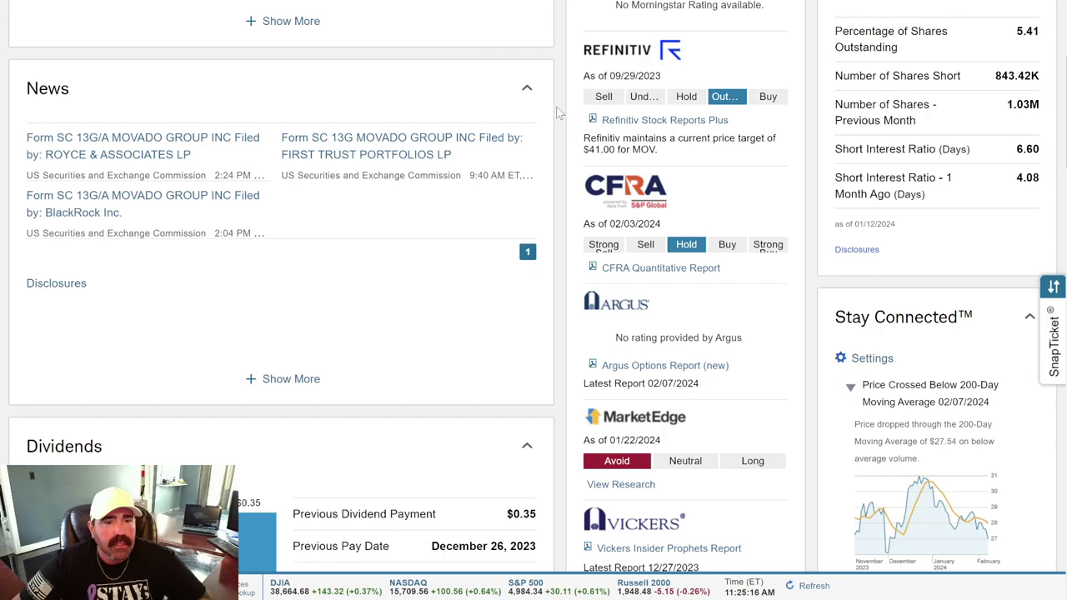
scroll(559, 112, down, 5)
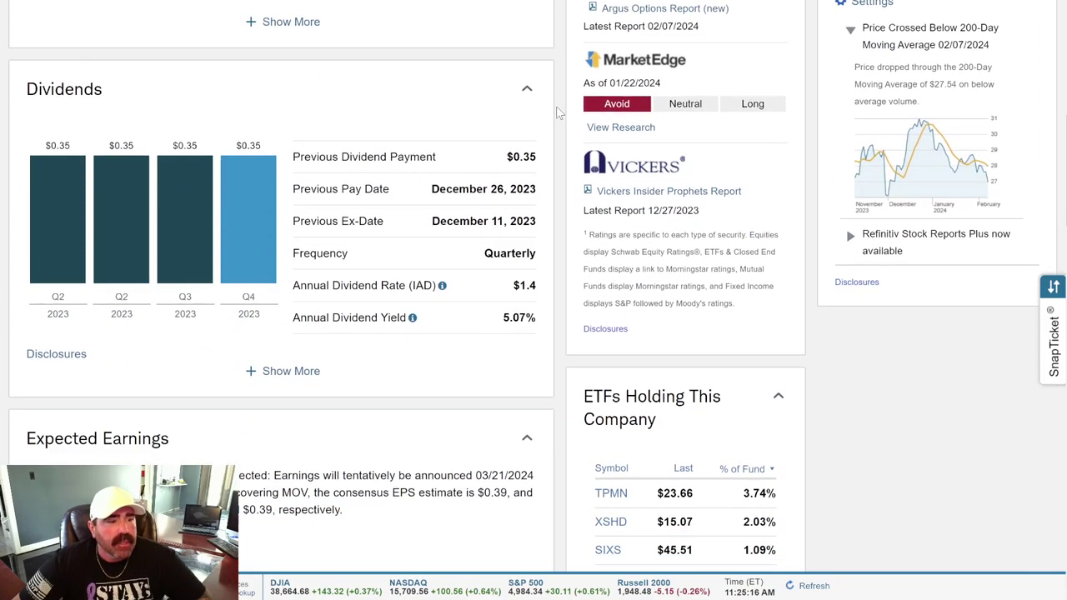
- Open Movado's detailed dividends page and check each year's total on the dividend chart
click(294, 371)
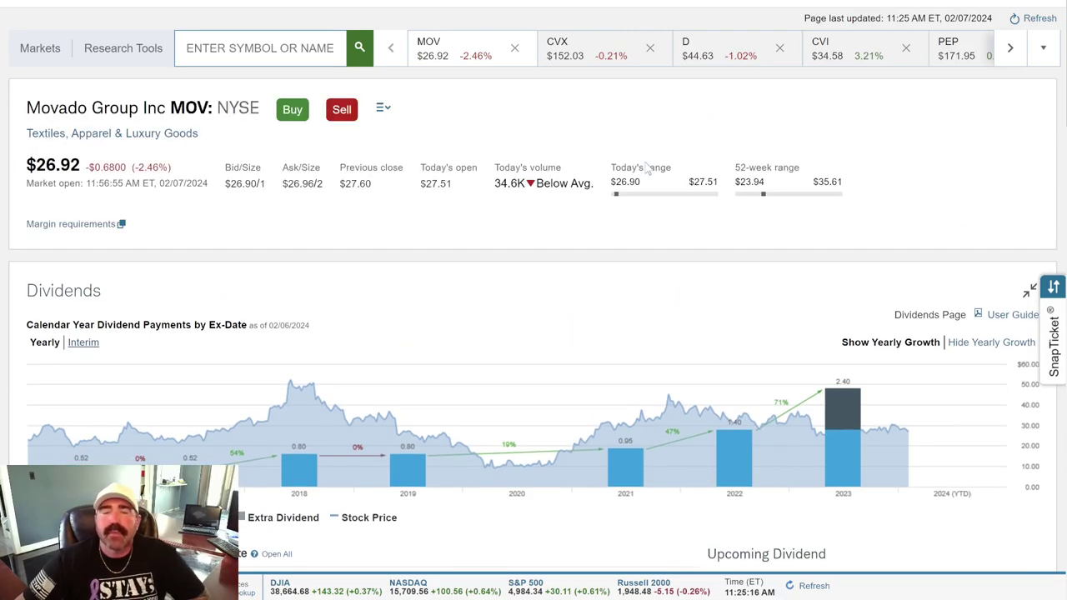
scroll(692, 241, down, 4)
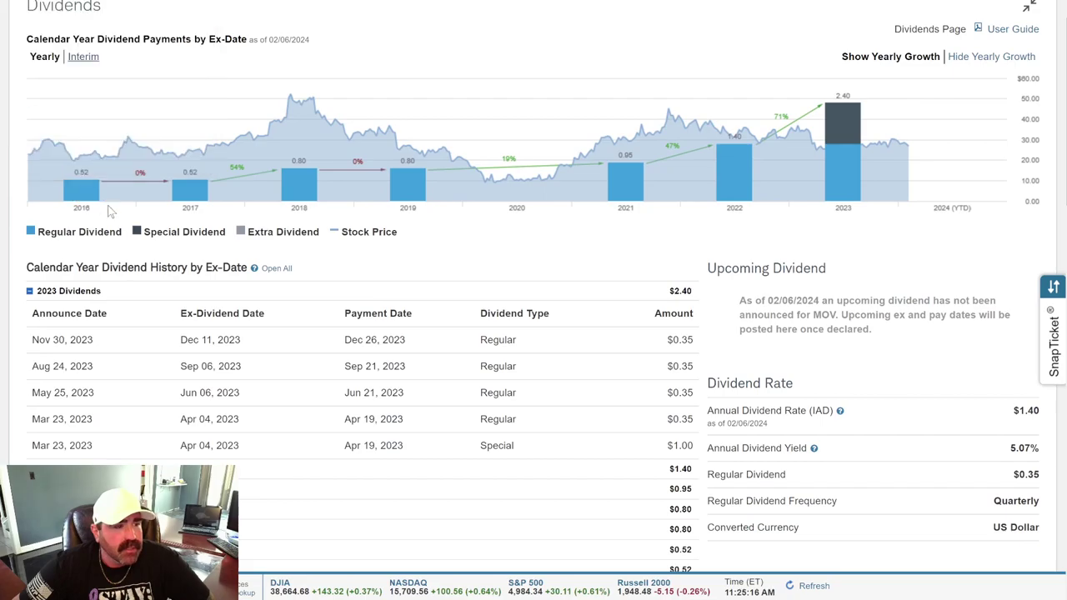
mouse_move(194, 200)
mouse_move(303, 190)
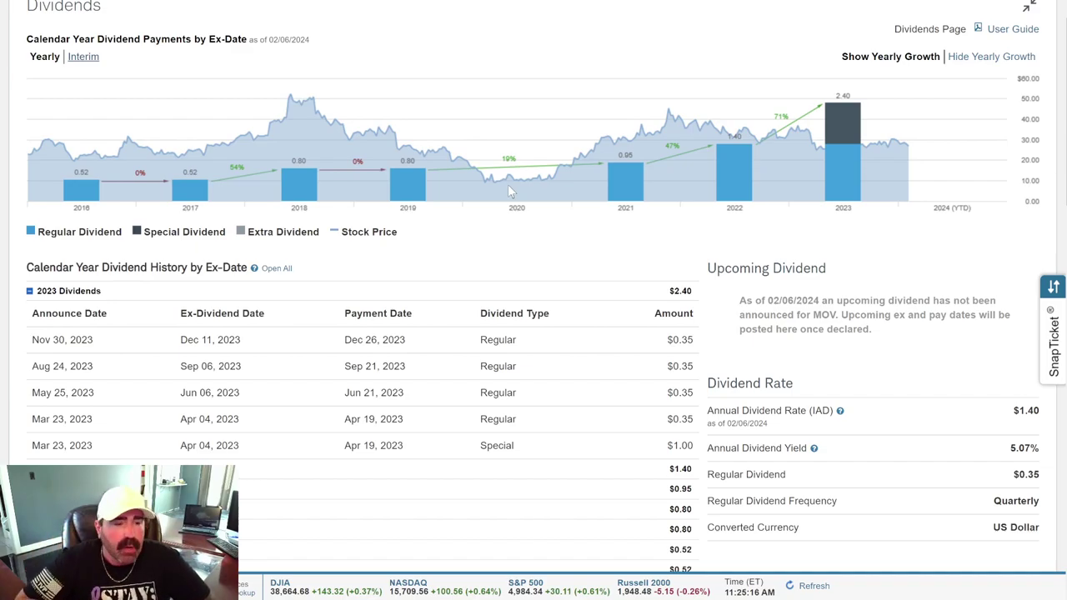
mouse_move(629, 185)
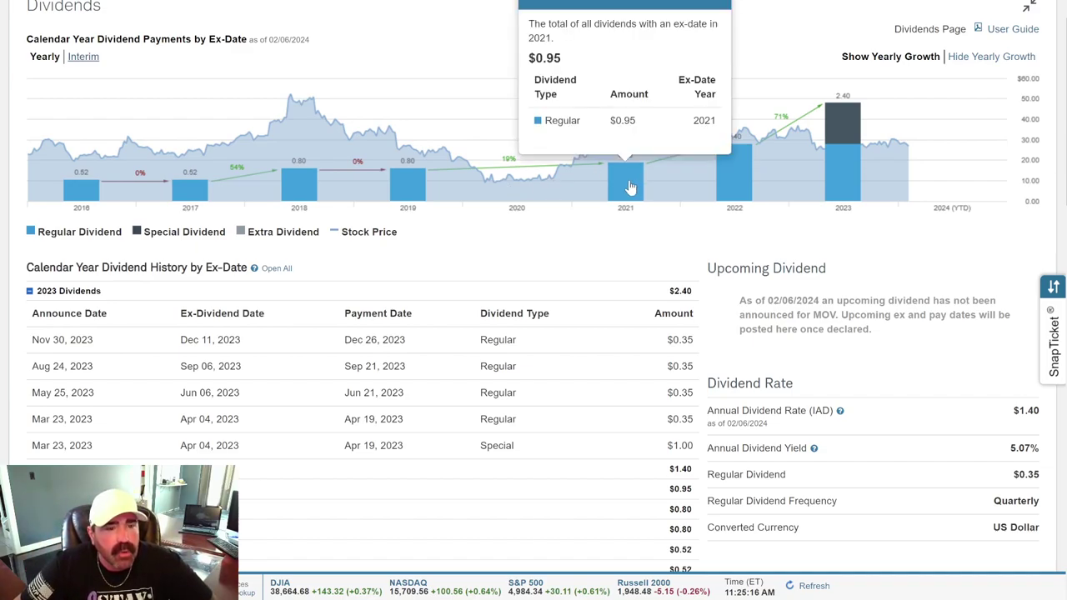
mouse_move(731, 182)
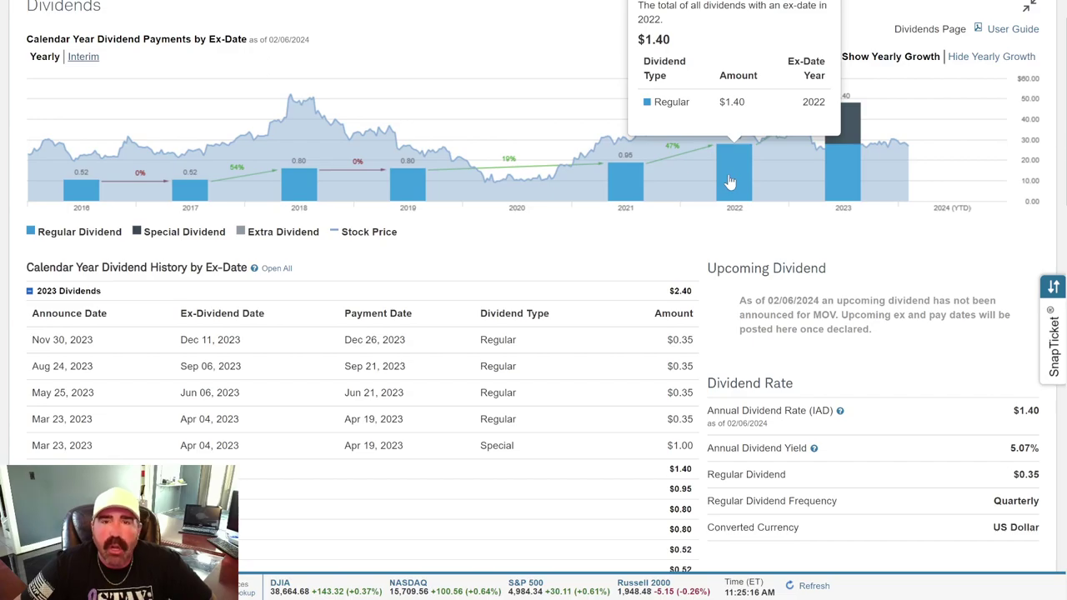
mouse_move(854, 171)
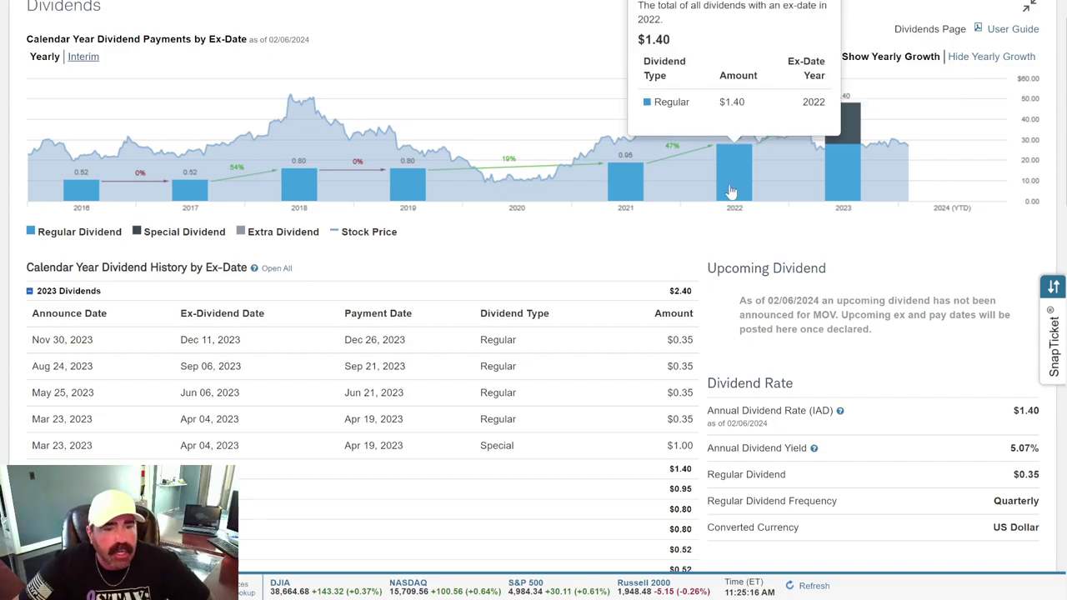
- Review Movado's dividend statistics and peer comparison, then return to the top
scroll(724, 186, down, 2)
scroll(702, 175, down, 3)
scroll(704, 175, down, 1)
scroll(704, 175, up, 1)
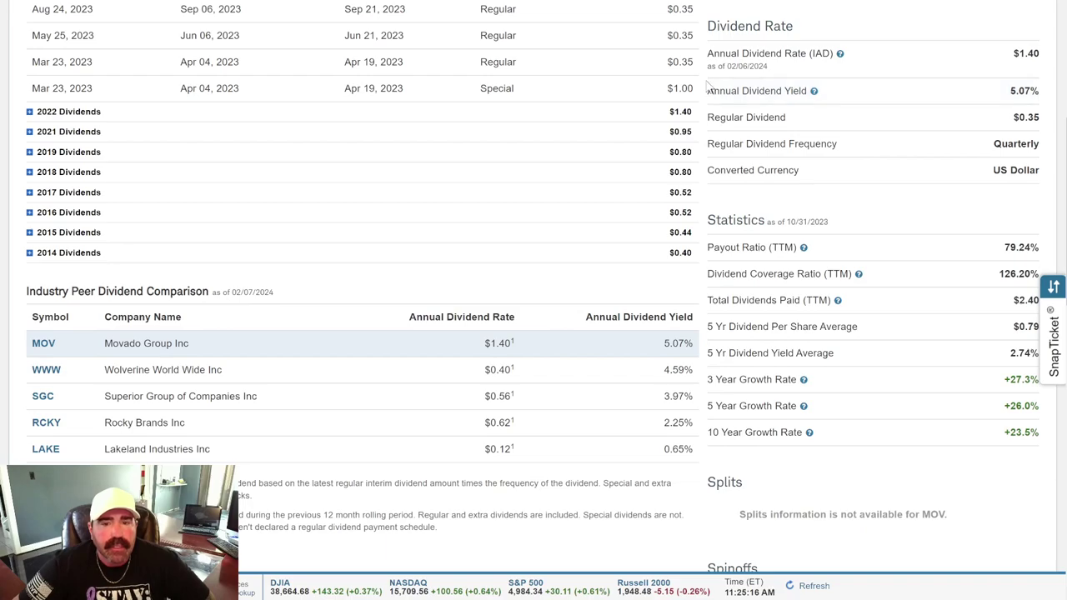
scroll(707, 83, down, 3)
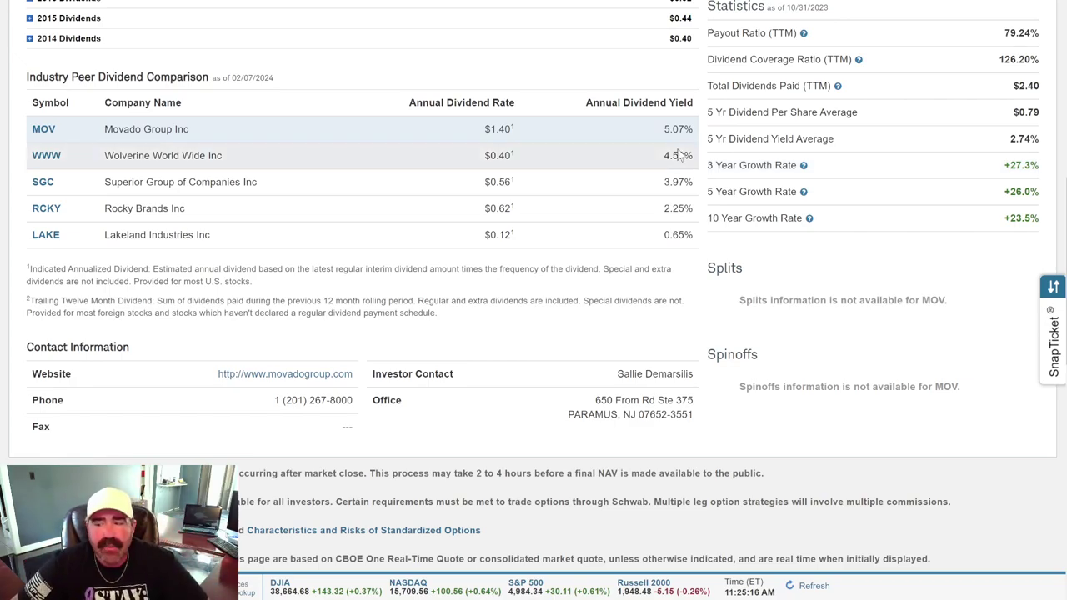
scroll(684, 154, up, 10)
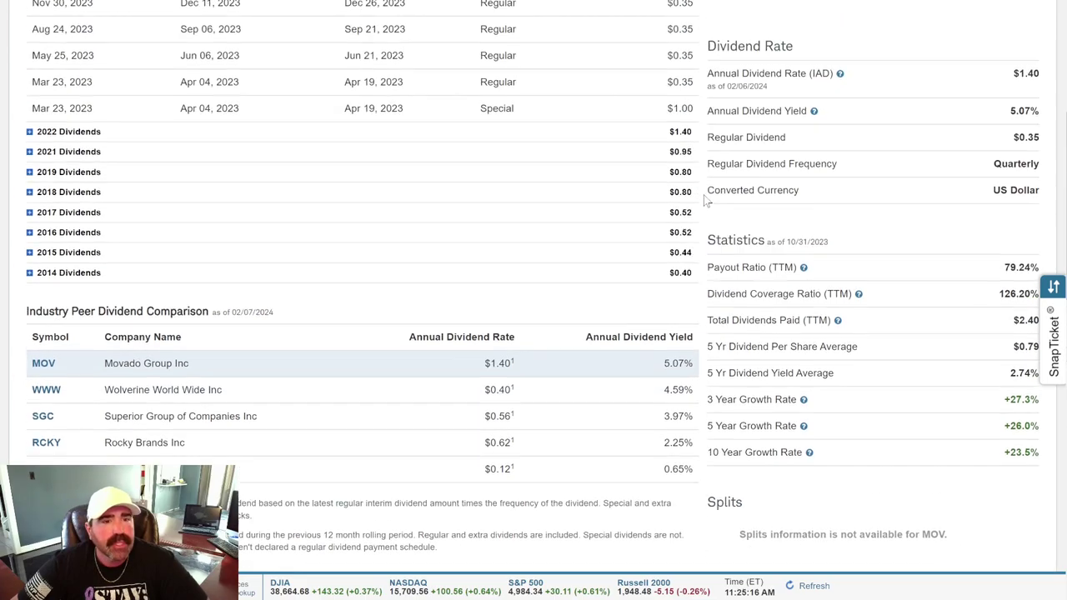
scroll(704, 200, up, 2)
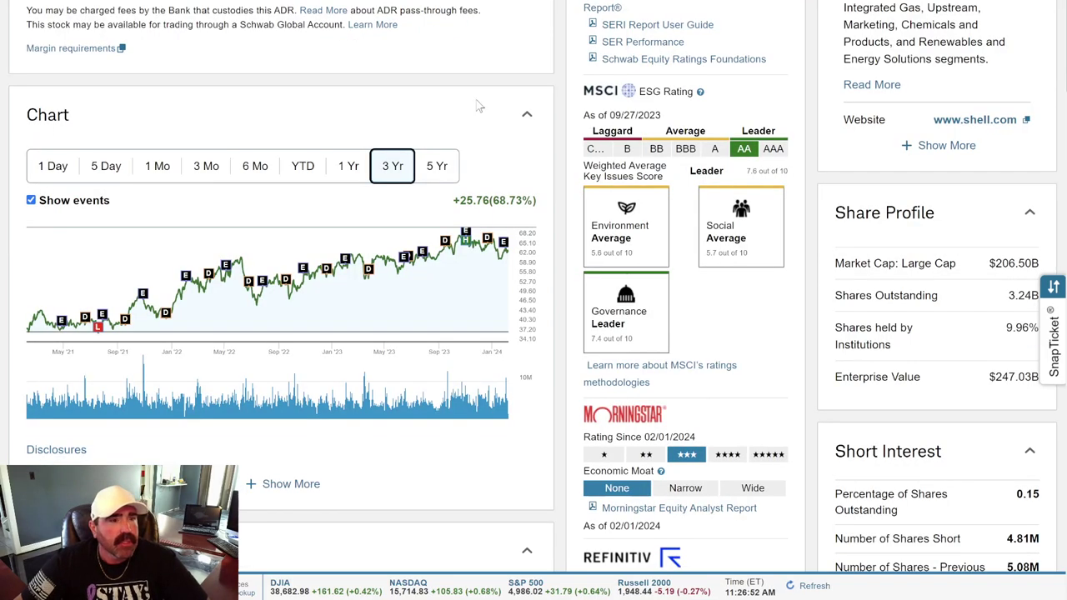
scroll(558, 92, up, 3)
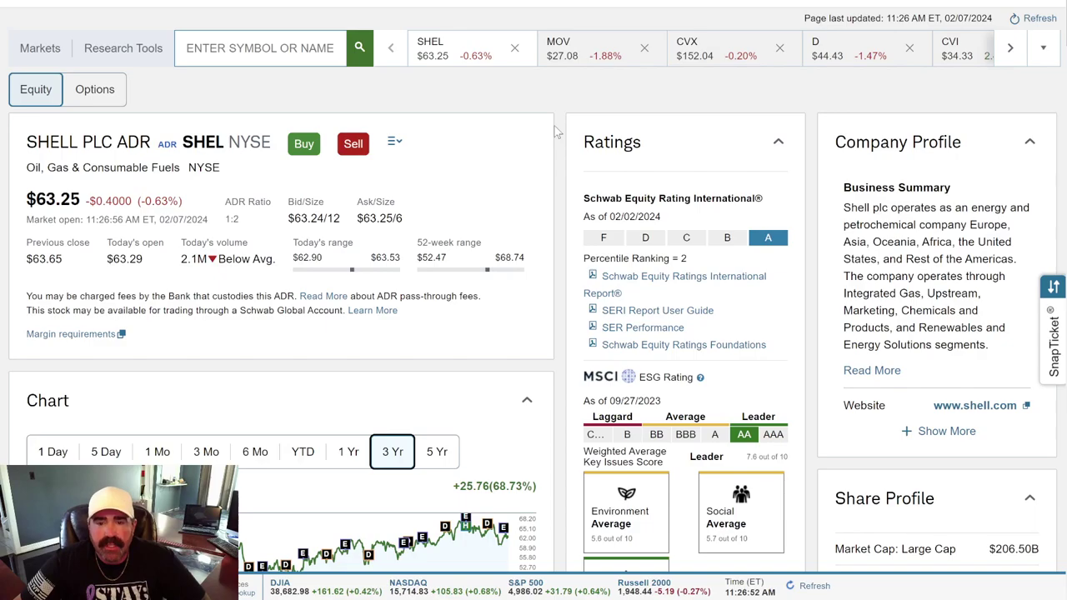
scroll(558, 132, down, 1)
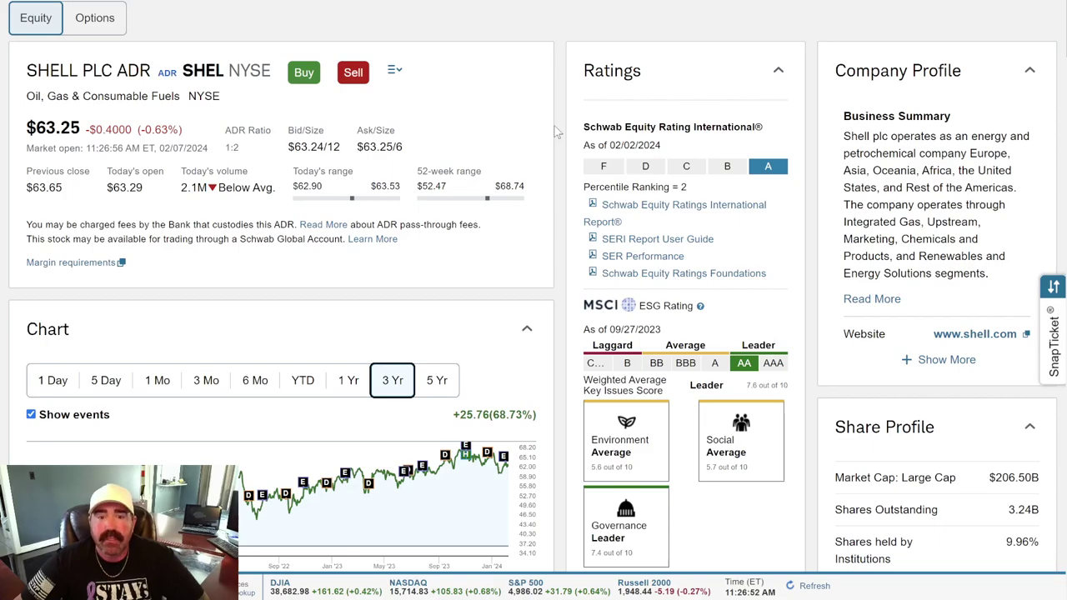
scroll(557, 132, down, 1)
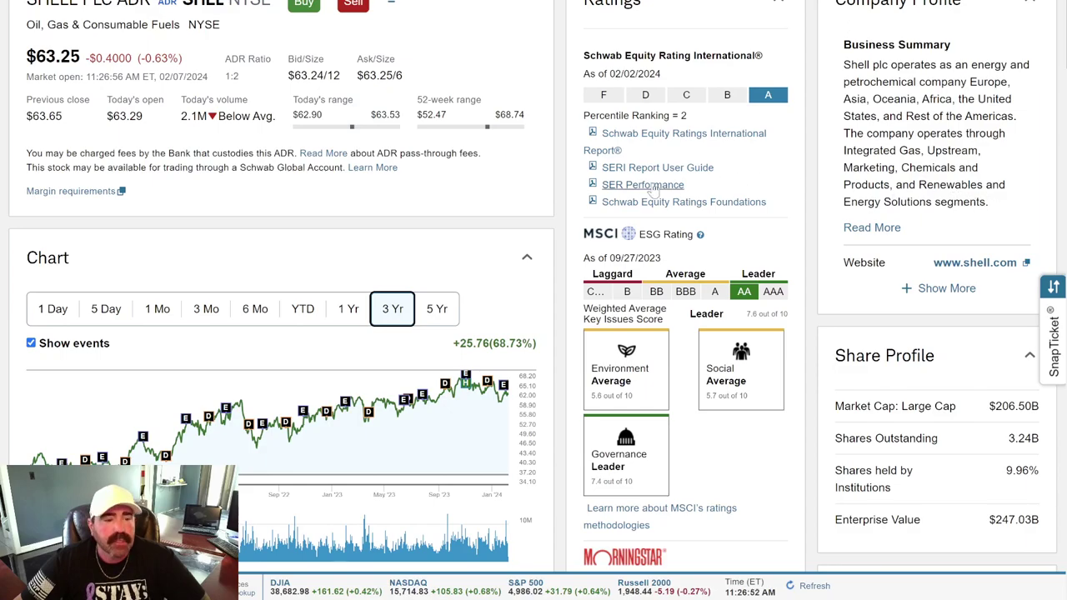
scroll(565, 153, down, 3)
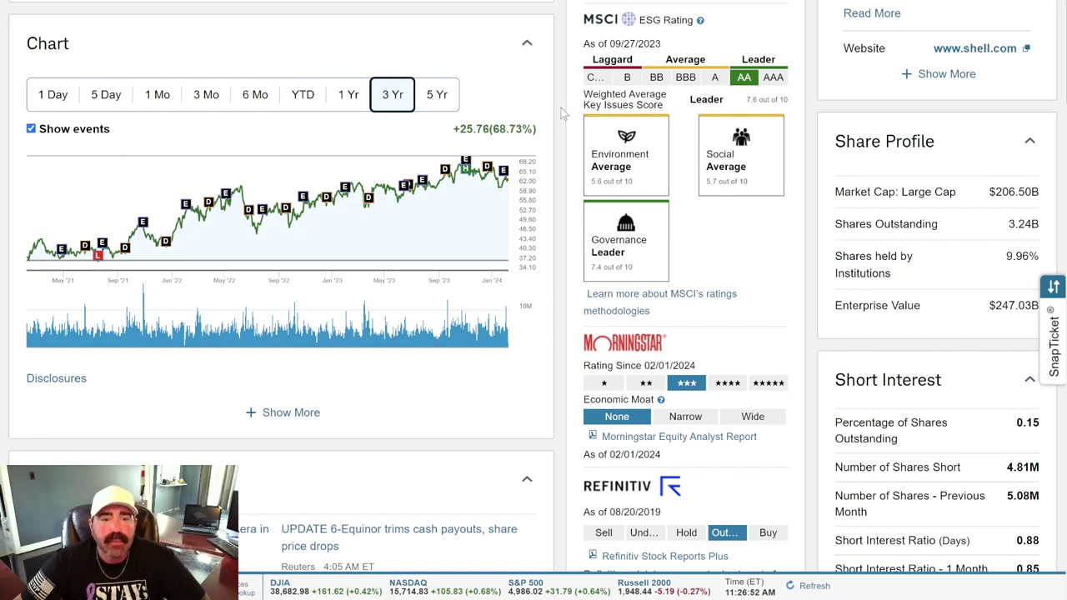
scroll(561, 108, up, 3)
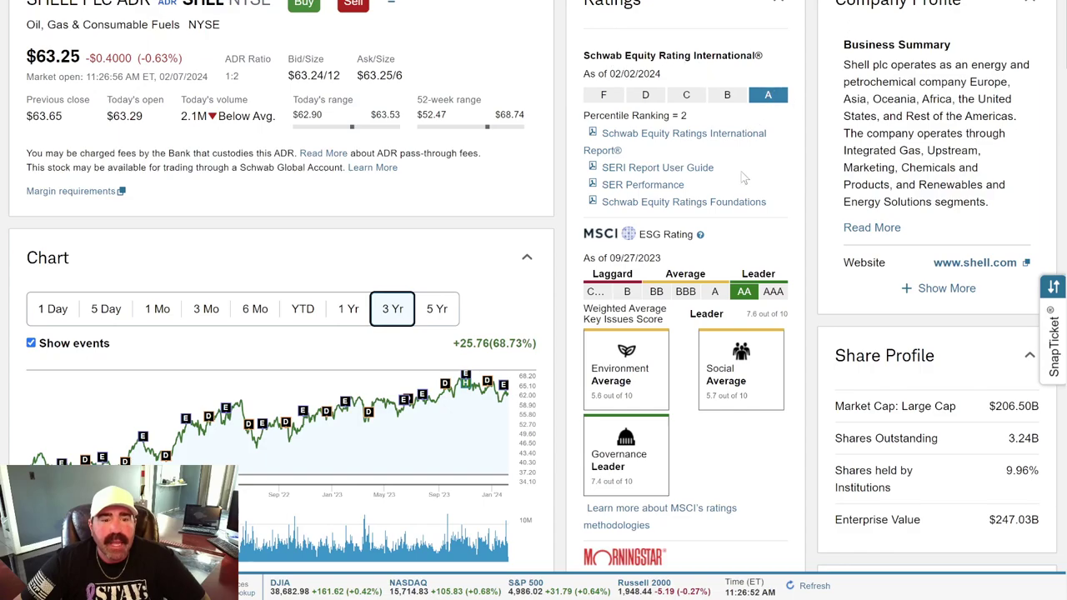
scroll(746, 185, down, 6)
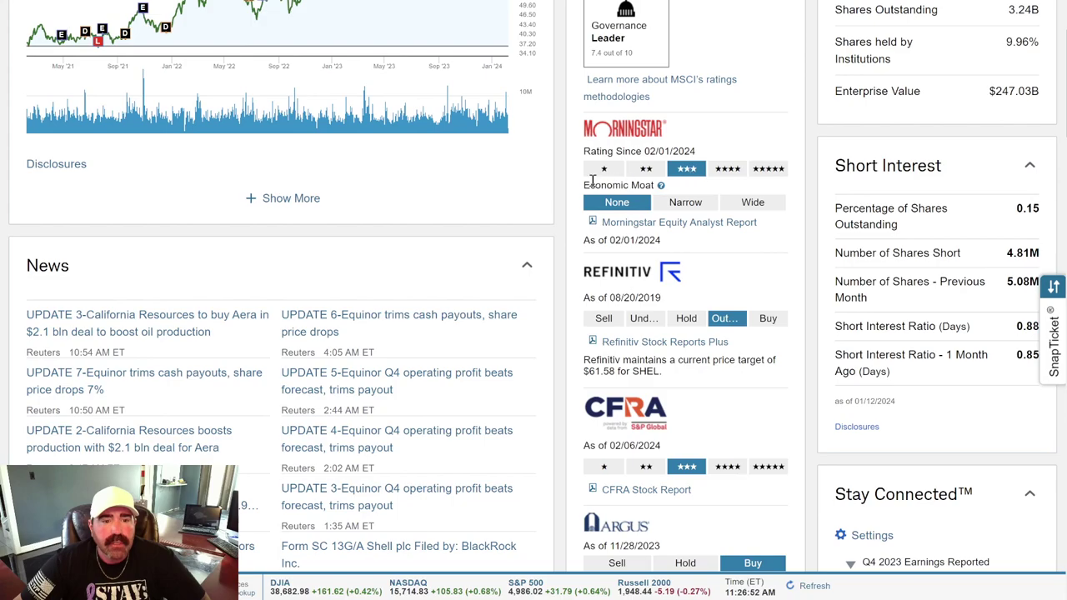
scroll(559, 167, down, 3)
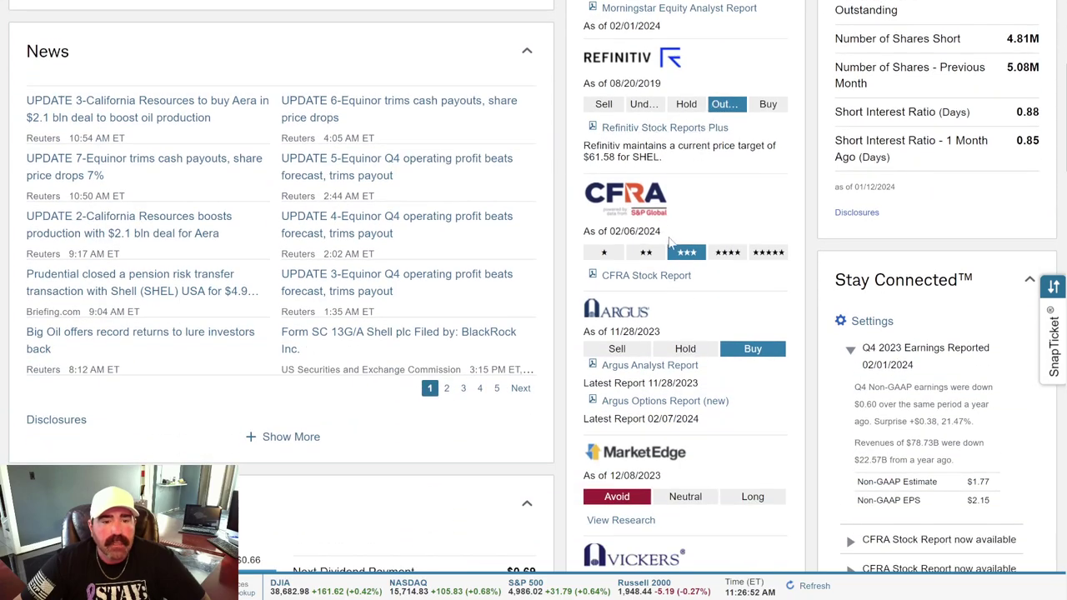
scroll(557, 200, down, 6)
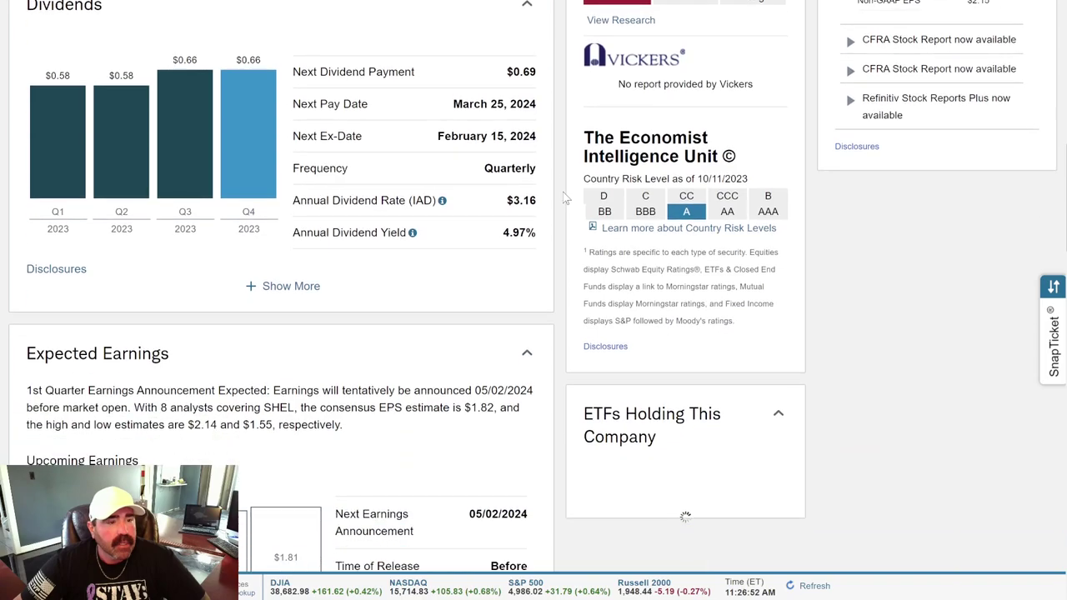
scroll(564, 198, down, 2)
- Try Show More on Shell's dividends, then reload the SHEL quote page to get the $63.33 price
click(286, 143)
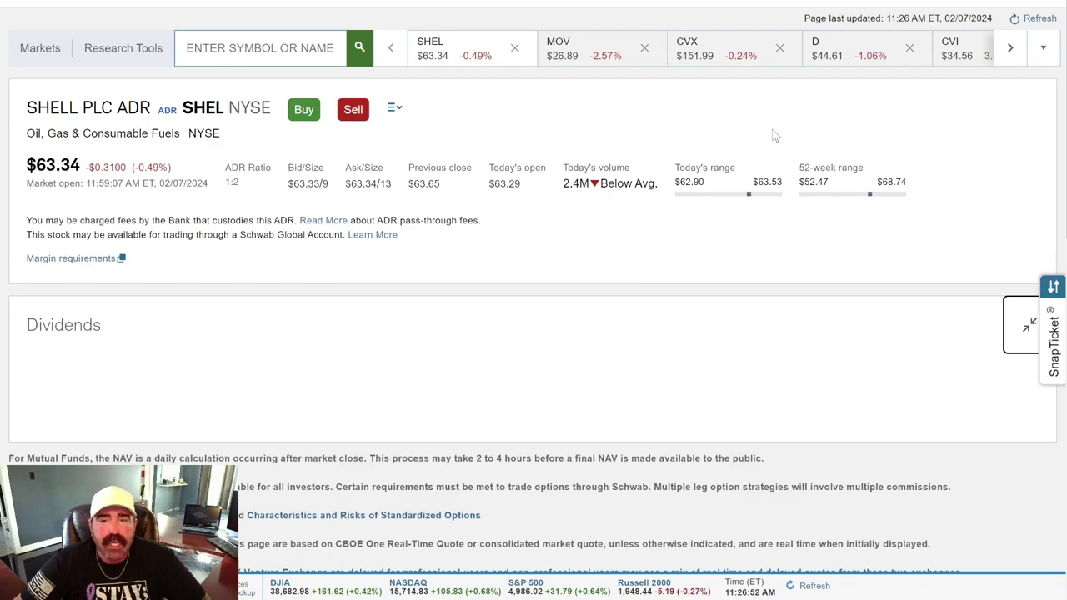
scroll(774, 135, down, 3)
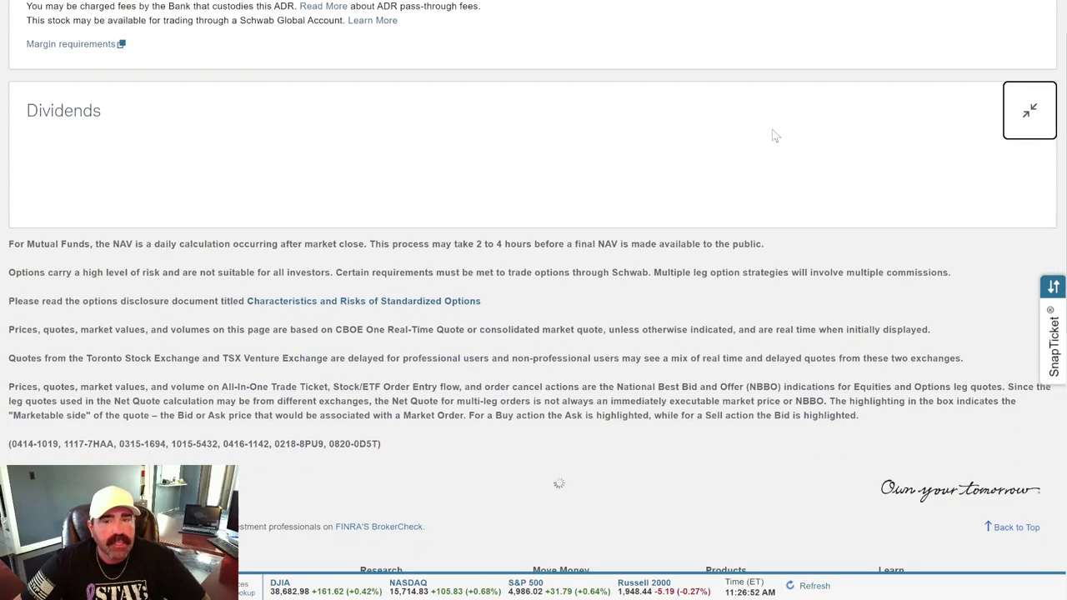
scroll(772, 129, up, 2)
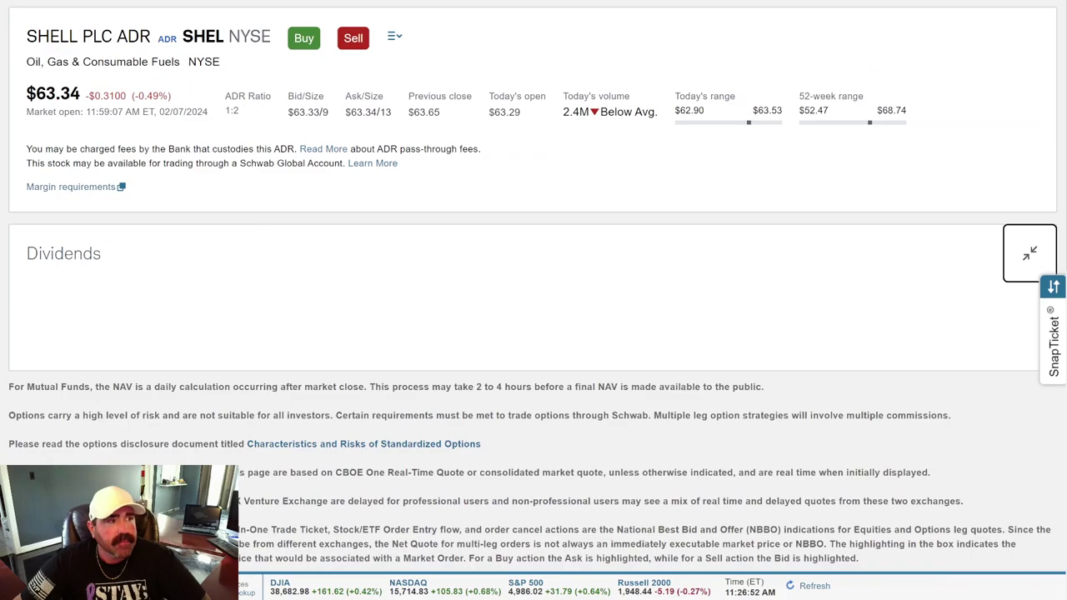
key(F5)
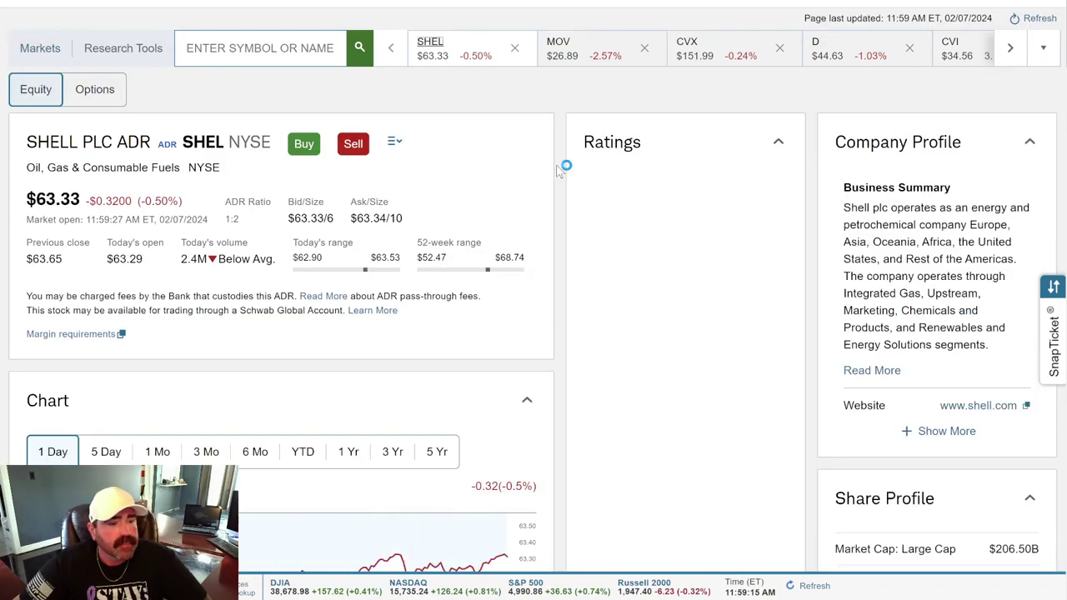
scroll(560, 170, down, 4)
scroll(560, 172, down, 1)
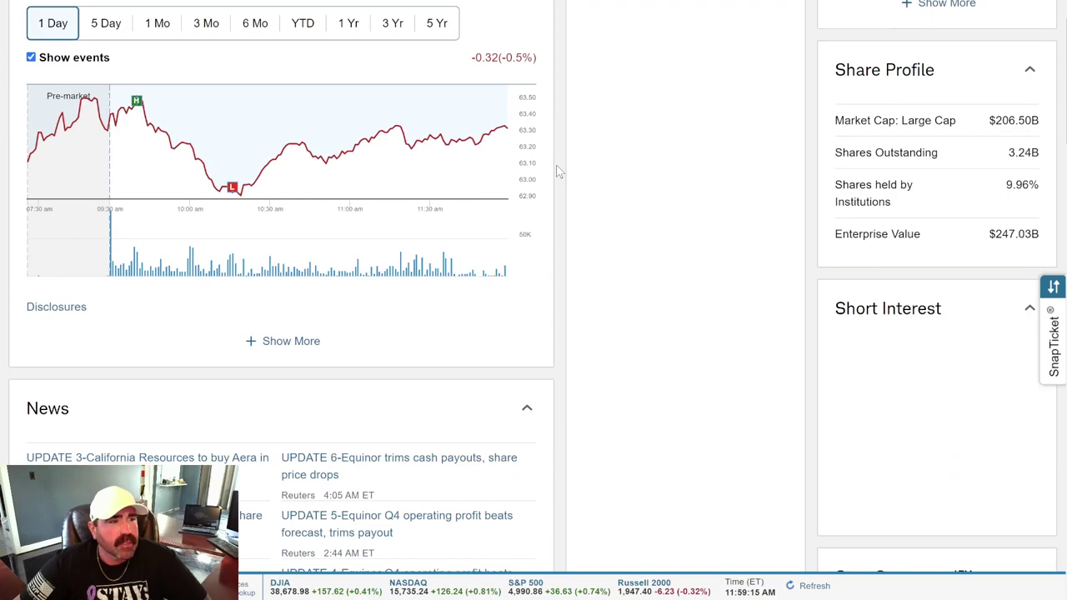
scroll(560, 172, down, 6)
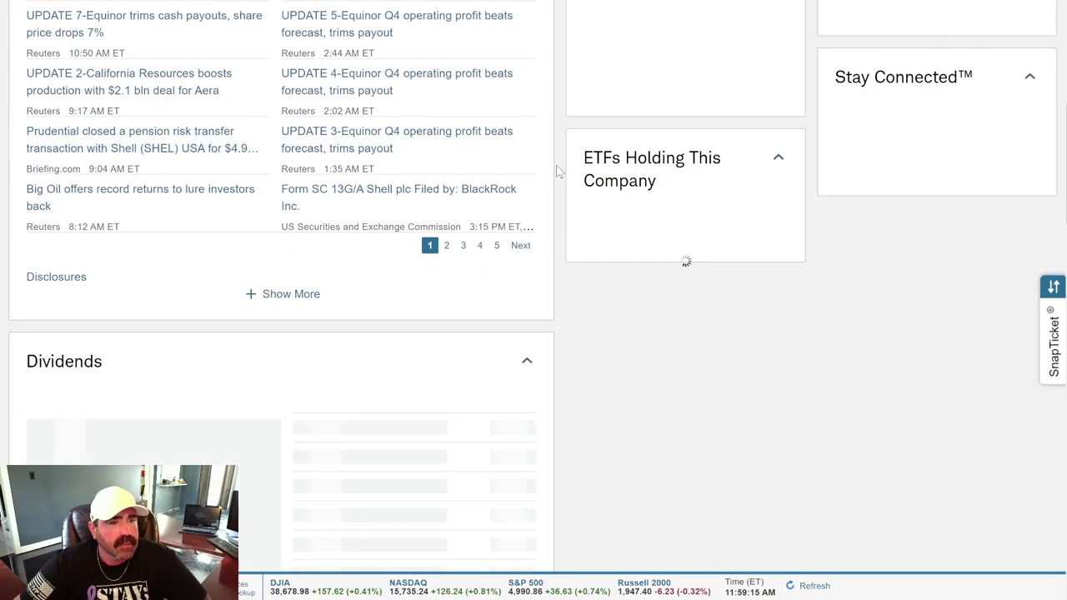
scroll(560, 172, down, 3)
scroll(560, 172, down, 2)
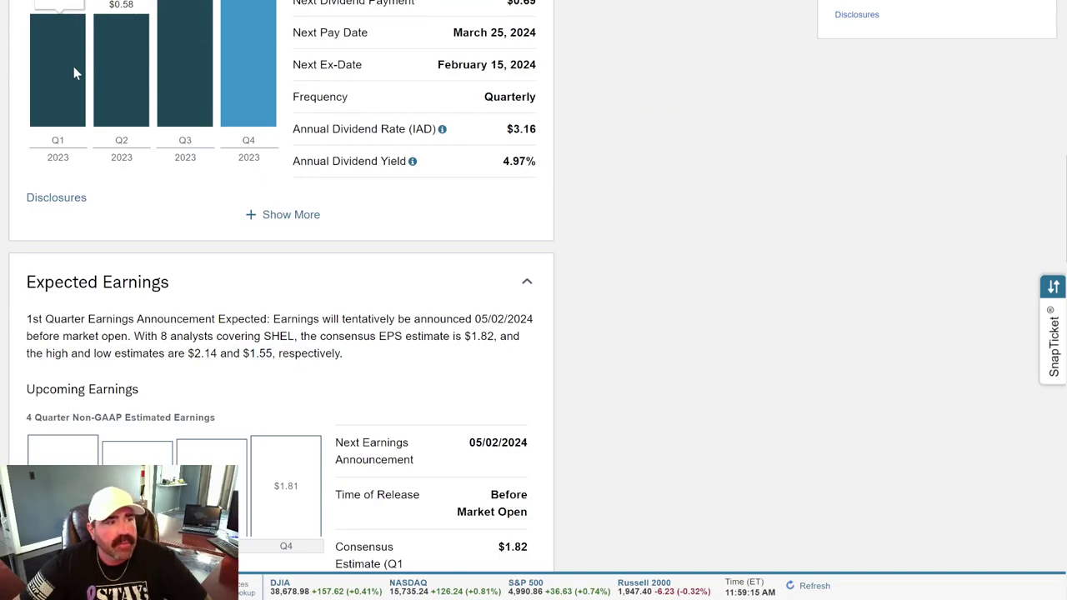
mouse_move(242, 60)
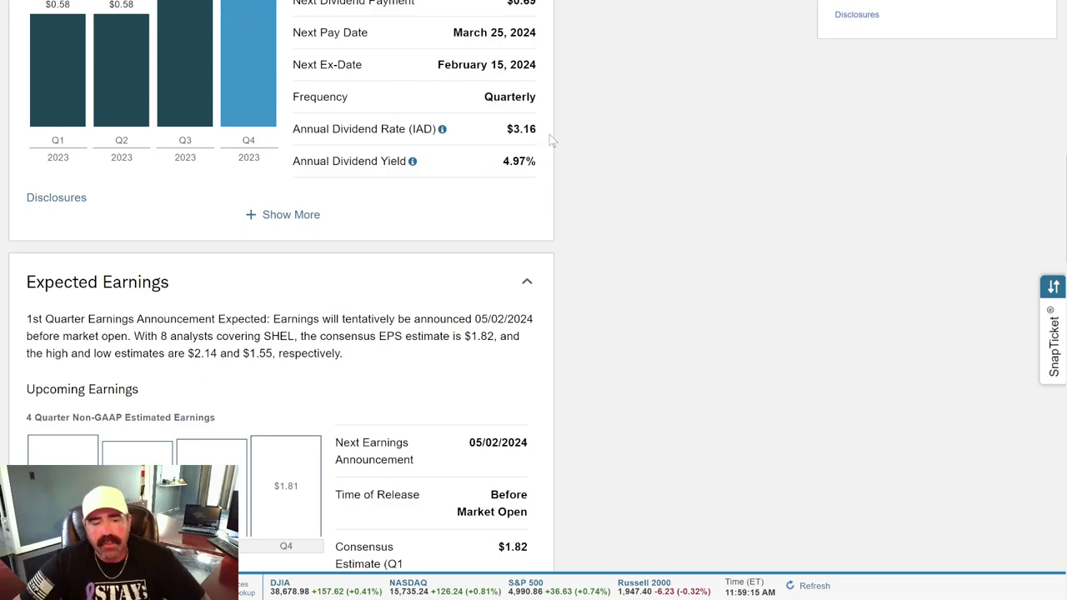
scroll(549, 139, down, 1)
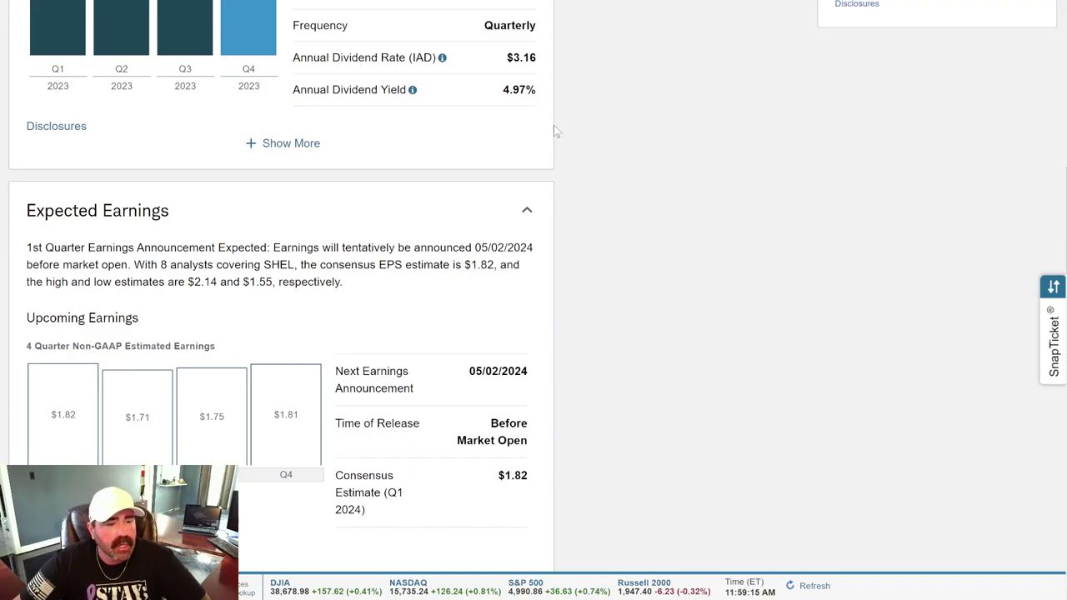
scroll(555, 129, down, 3)
scroll(558, 133, down, 4)
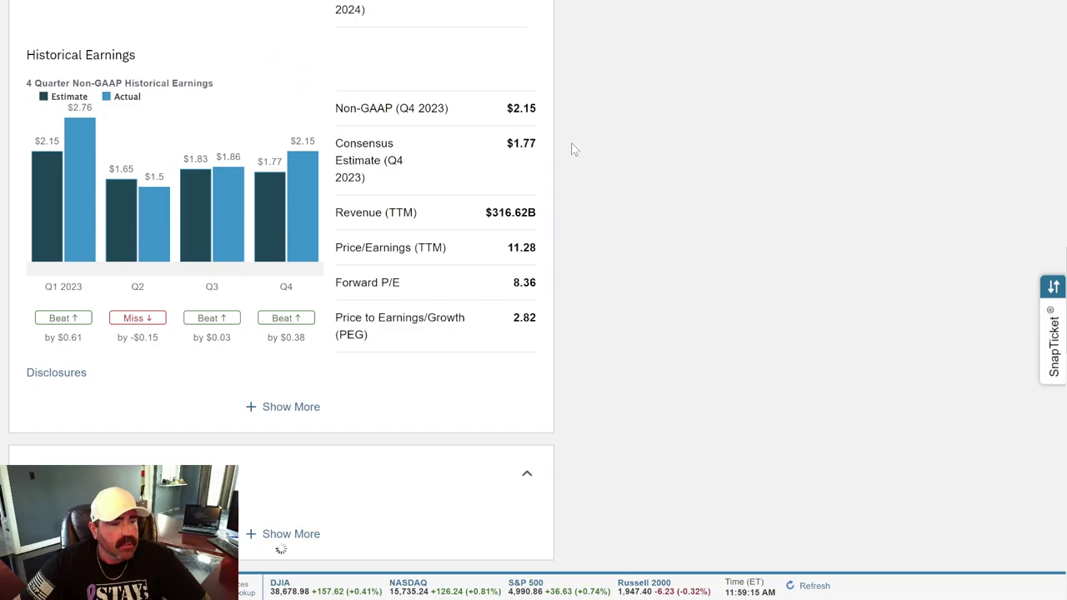
scroll(570, 154, down, 4)
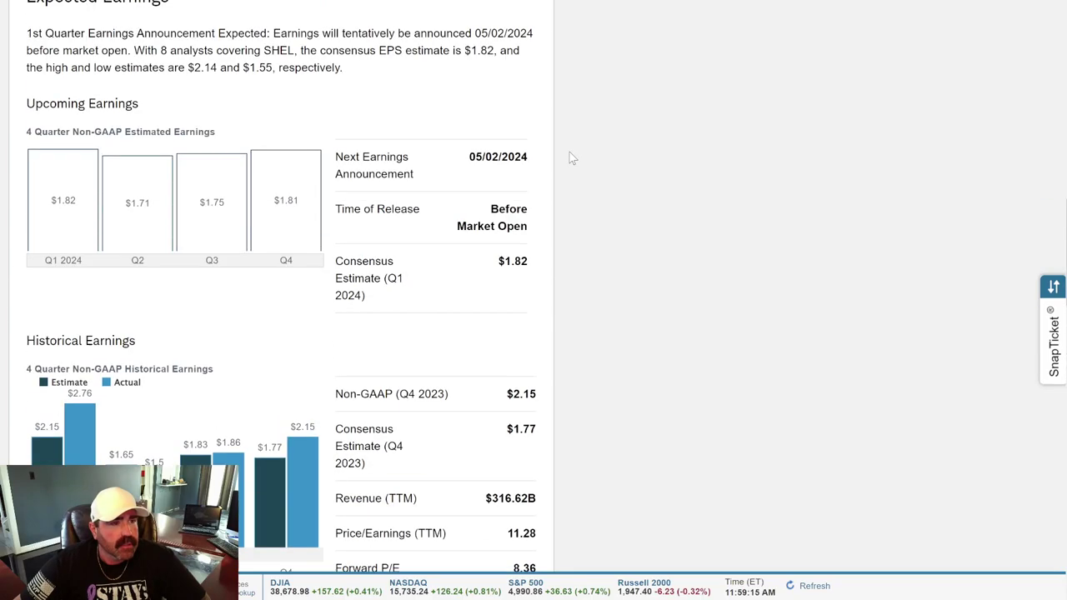
scroll(570, 152, up, 15)
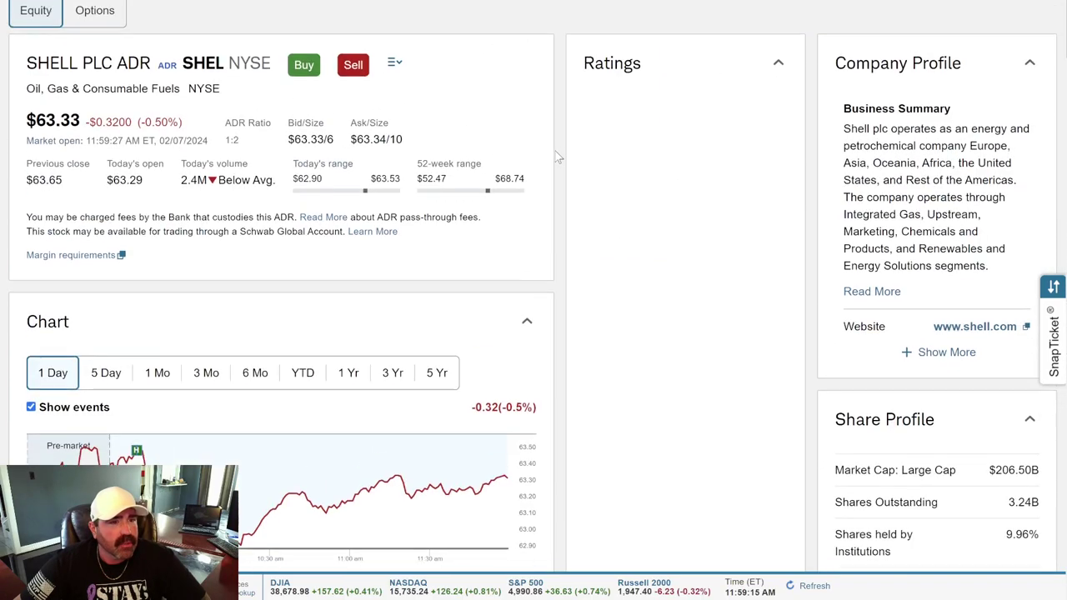
scroll(555, 151, up, 3)
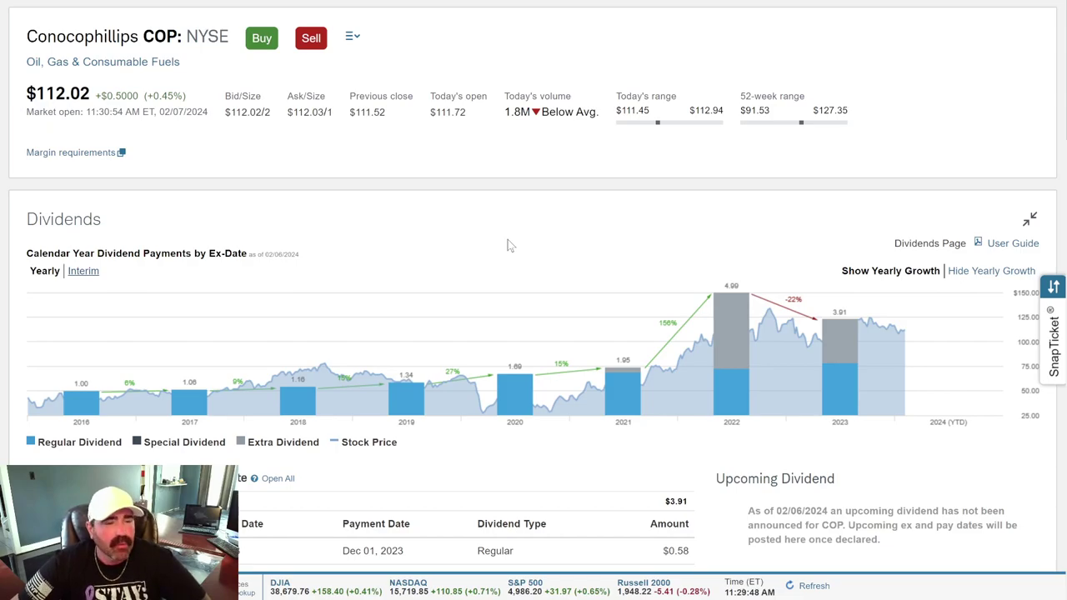
- Check each year's dividend bar on COP's chart, then scroll through its history and peers
scroll(618, 248, down, 1)
scroll(618, 247, down, 2)
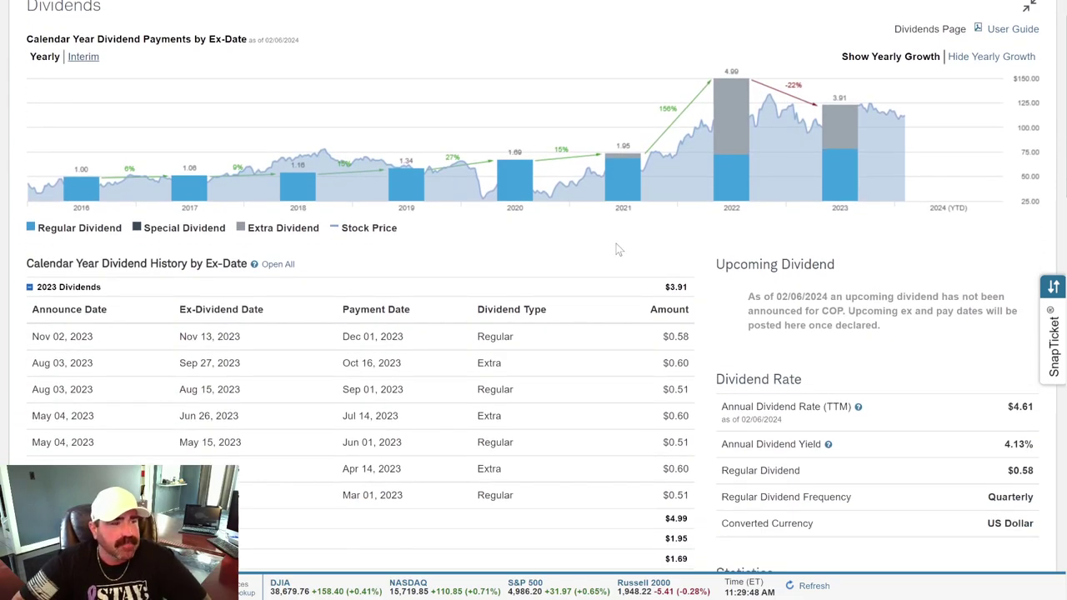
mouse_move(66, 192)
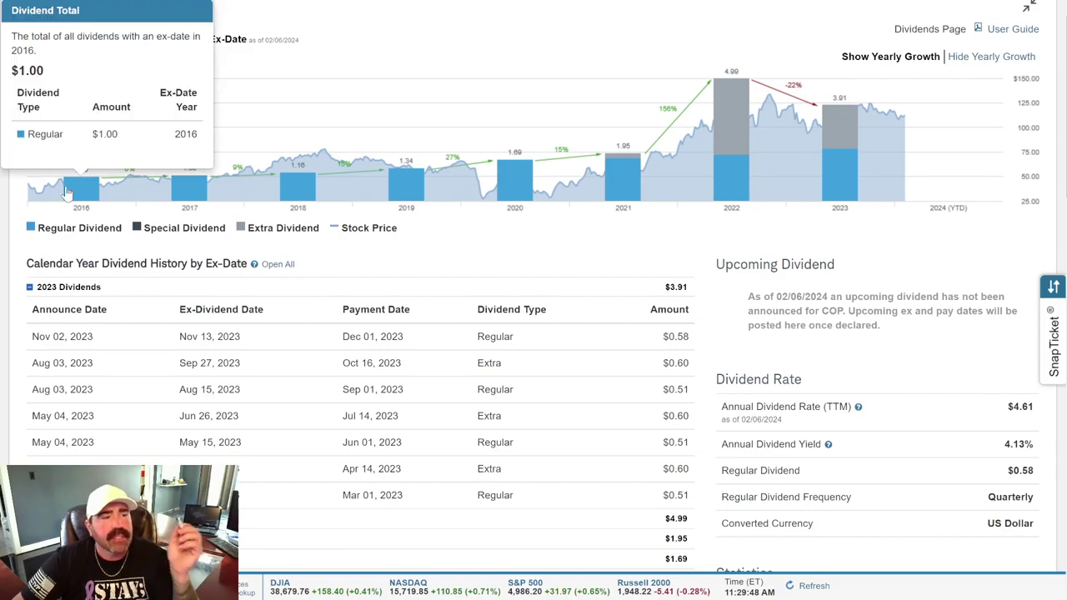
mouse_move(200, 194)
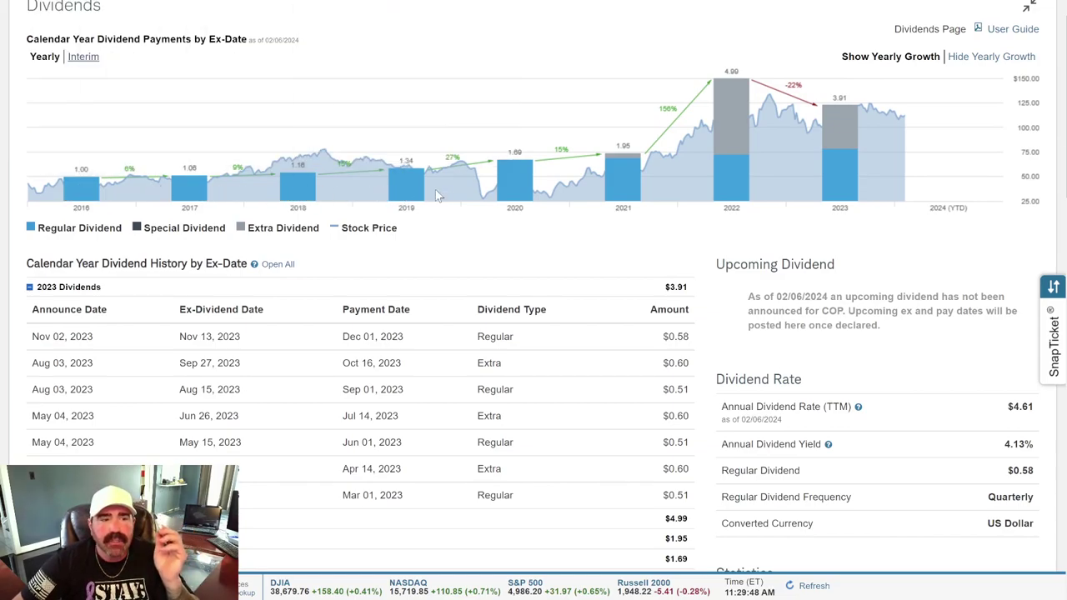
mouse_move(409, 188)
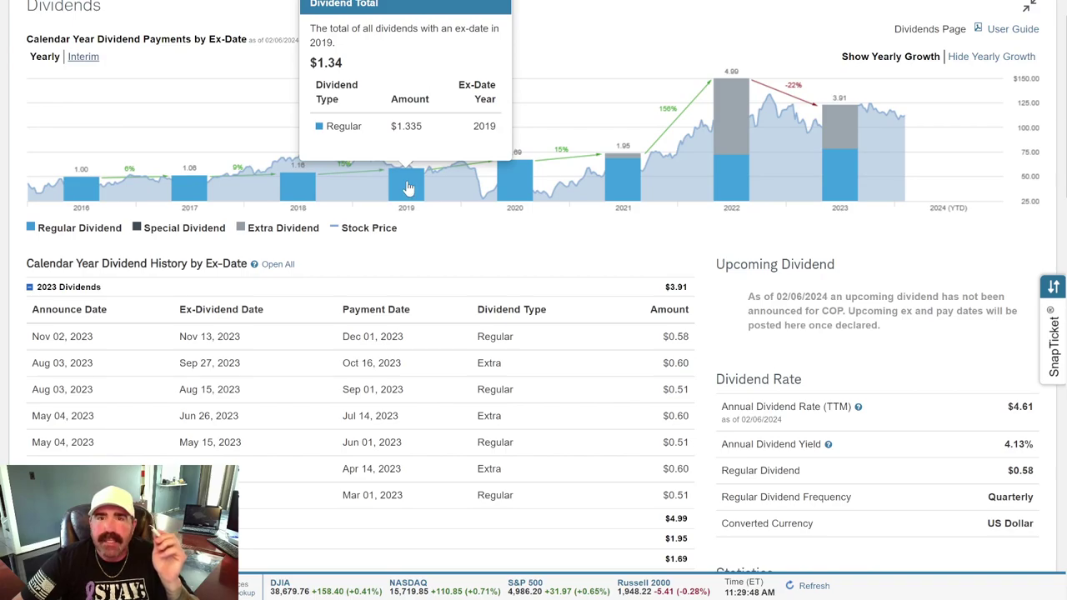
mouse_move(516, 191)
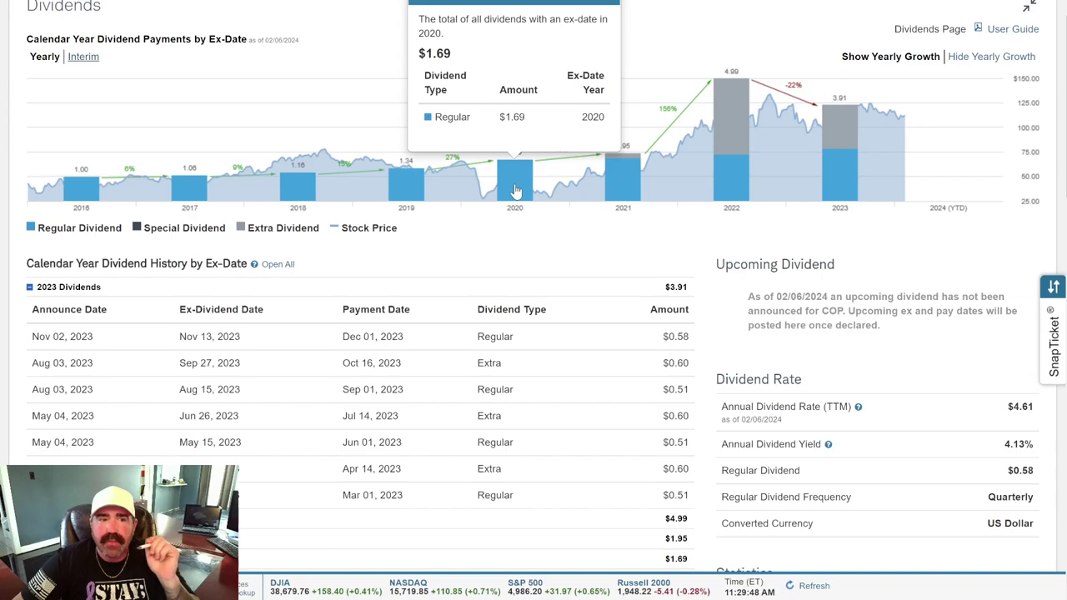
mouse_move(623, 191)
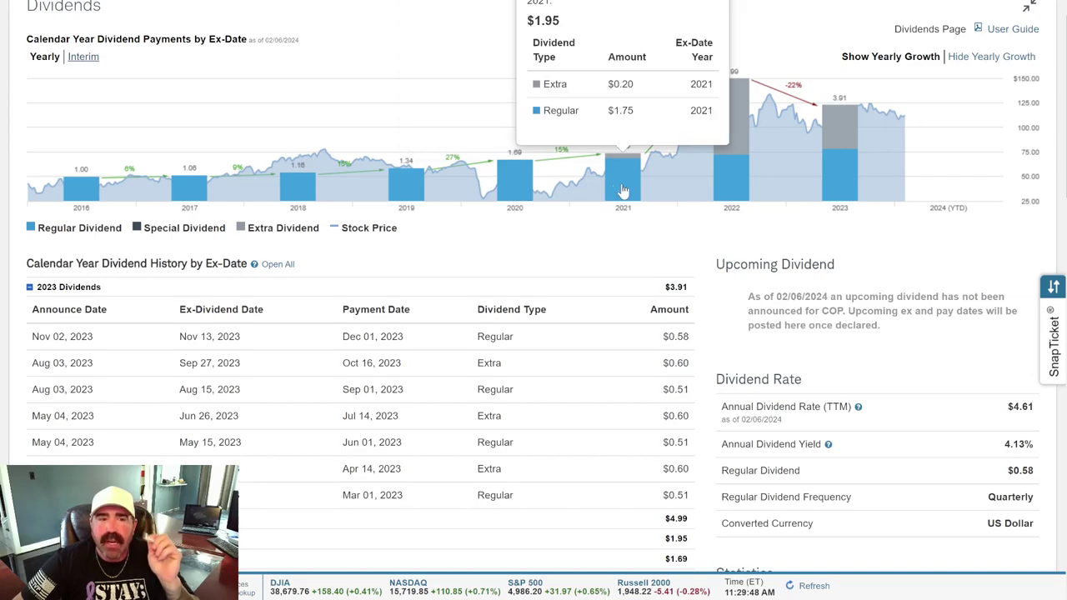
mouse_move(717, 190)
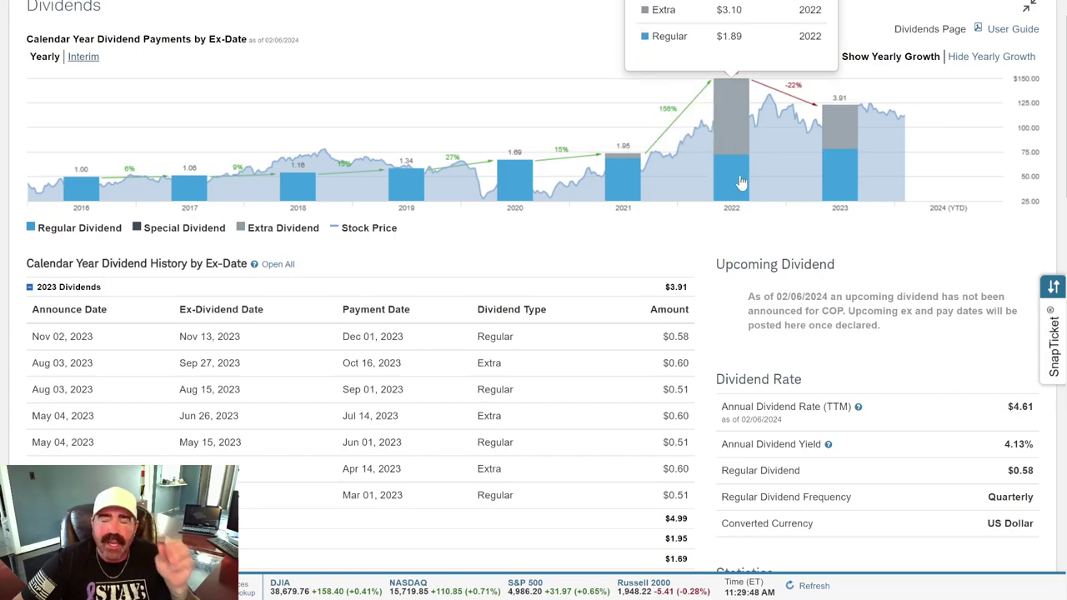
mouse_move(850, 181)
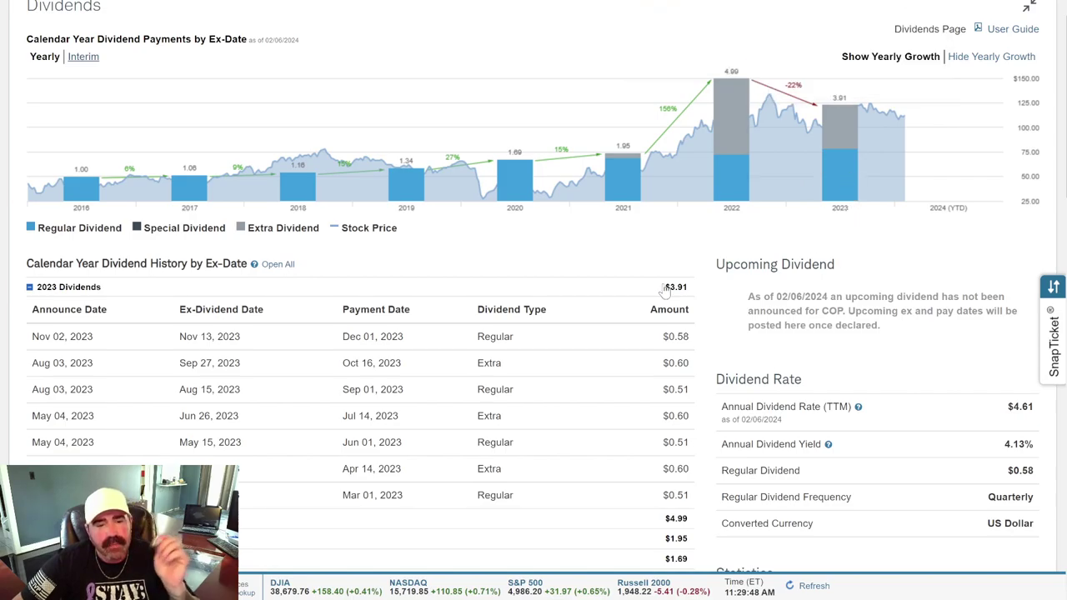
scroll(698, 279, down, 6)
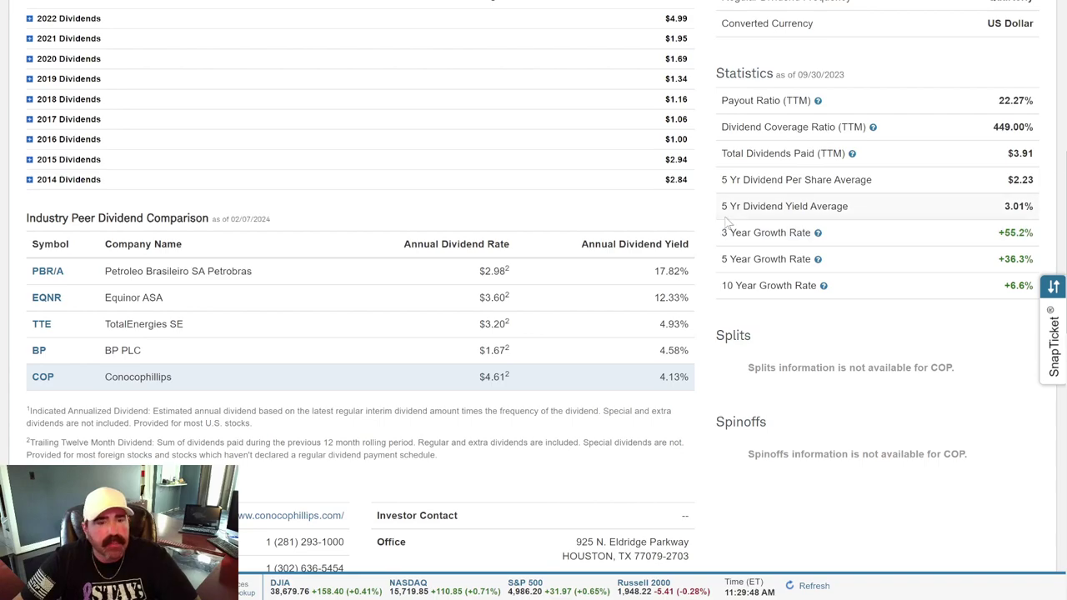
scroll(726, 221, up, 12)
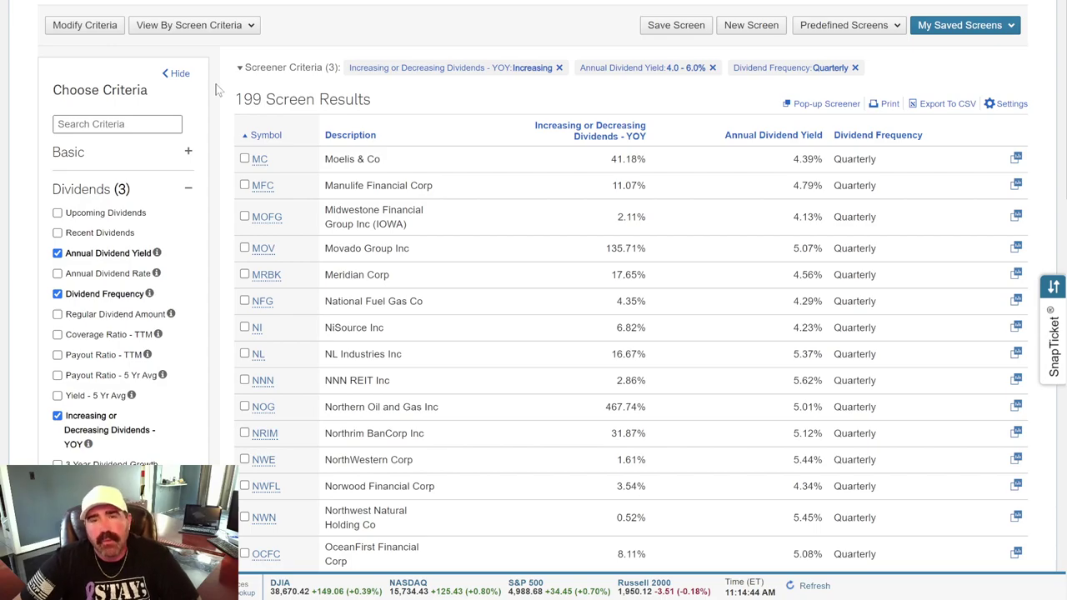
scroll(215, 87, down, 3)
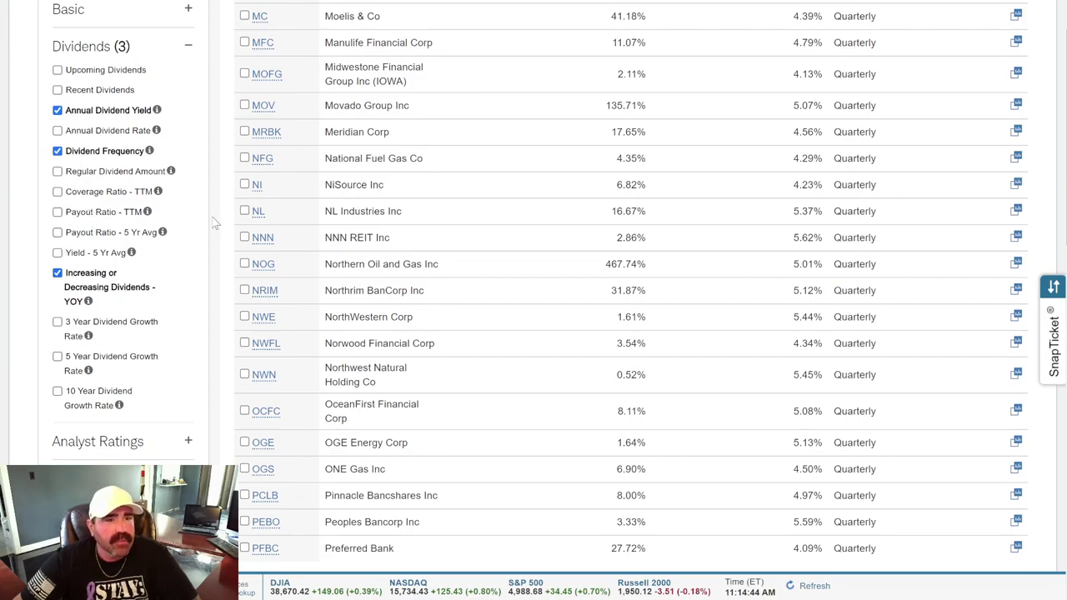
scroll(216, 224, down, 1)
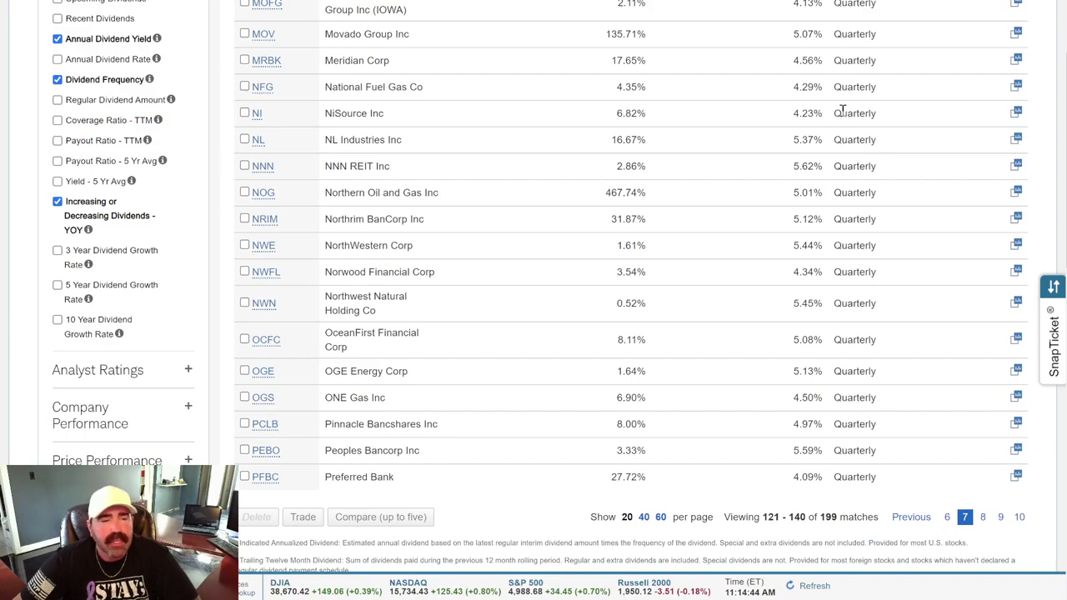